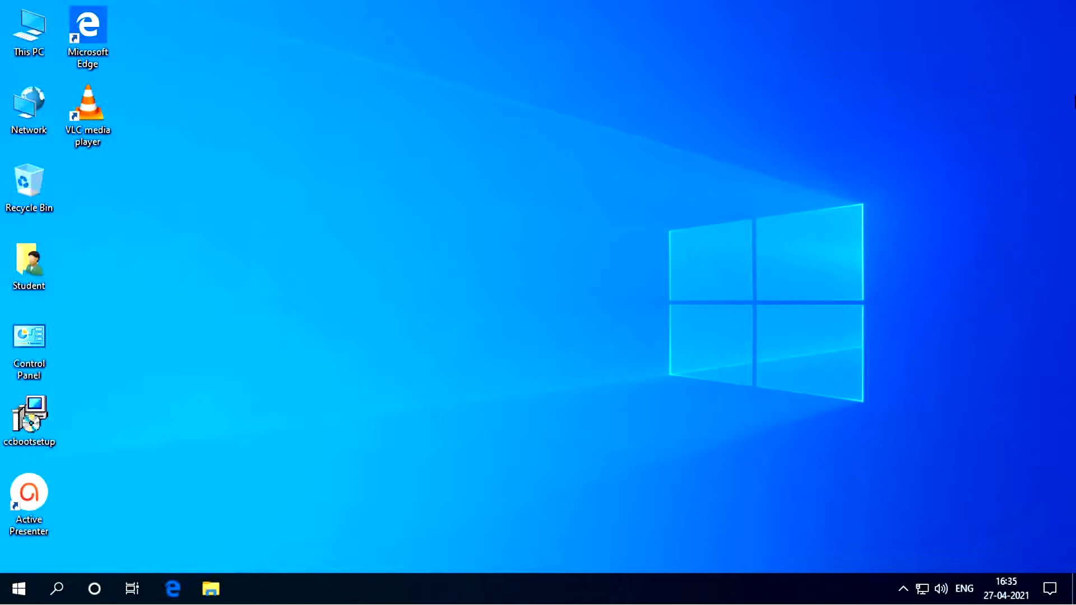
Install CCBoot with the CCBoot Client installation component and the CCBootClient Start Menu folder, and launch CCBootClient on finishing
left_click(42, 439)
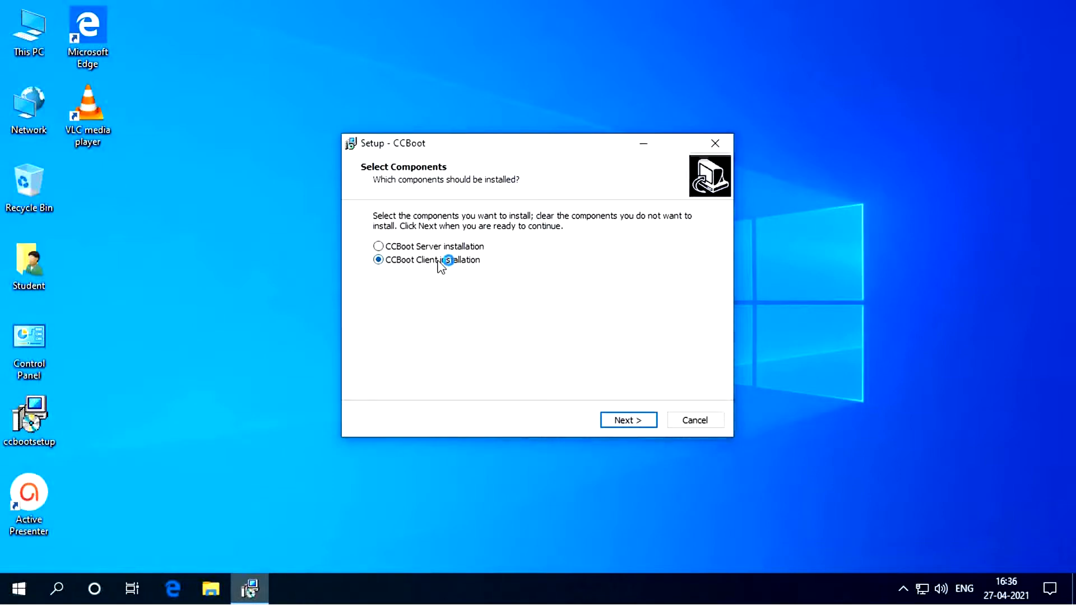
left_click(652, 418)
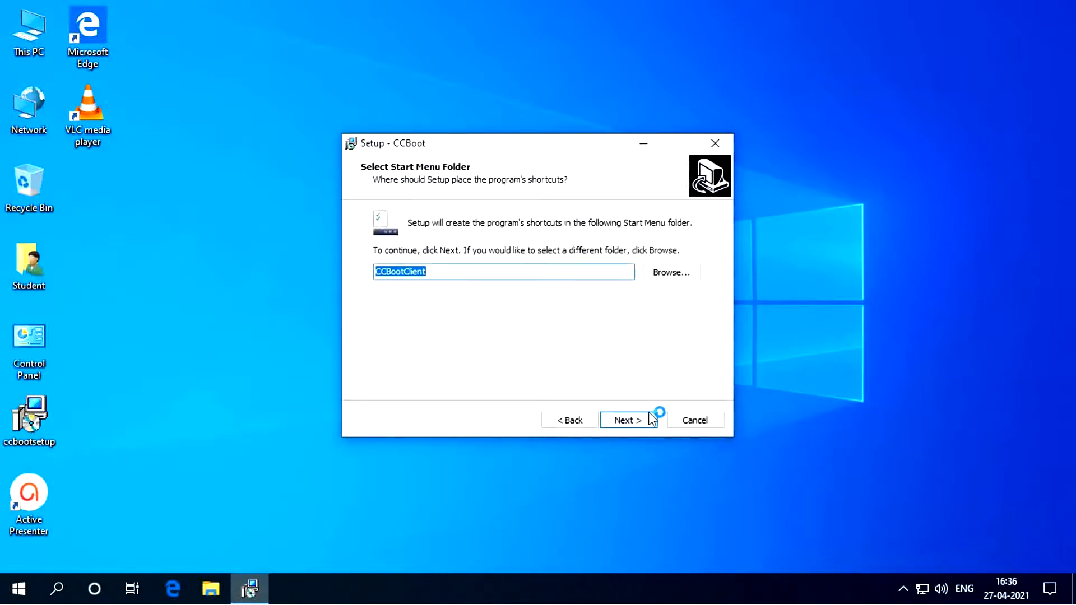
left_click(635, 422)
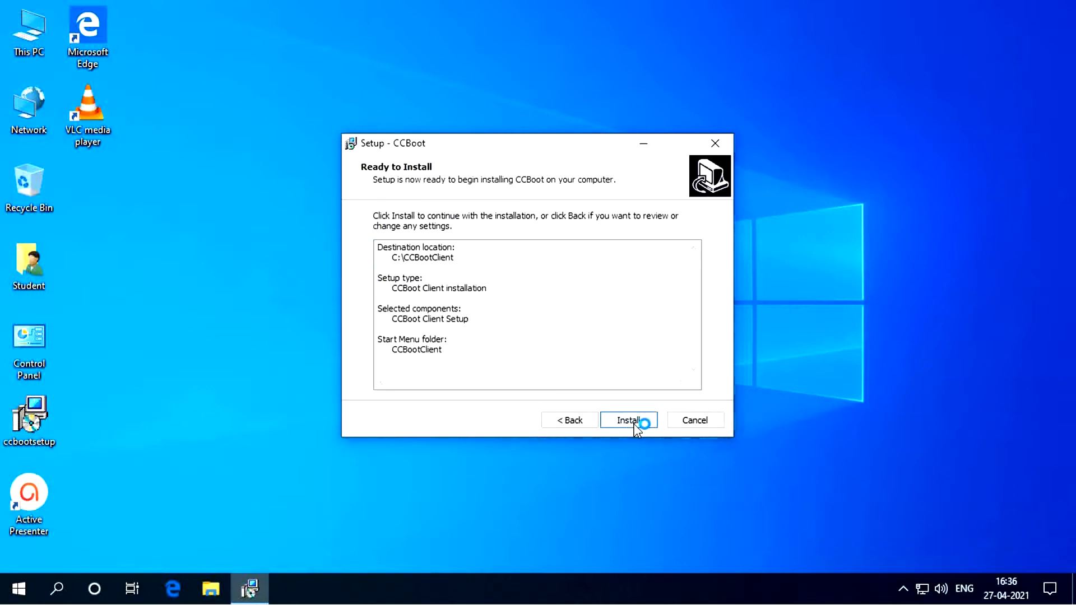
left_click(628, 420)
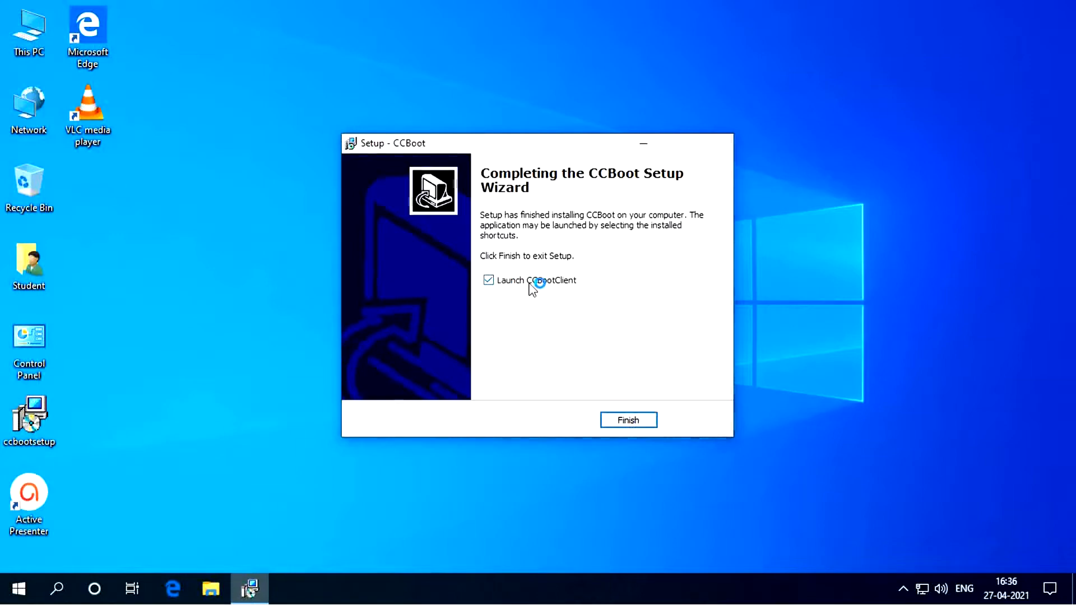
left_click(616, 420)
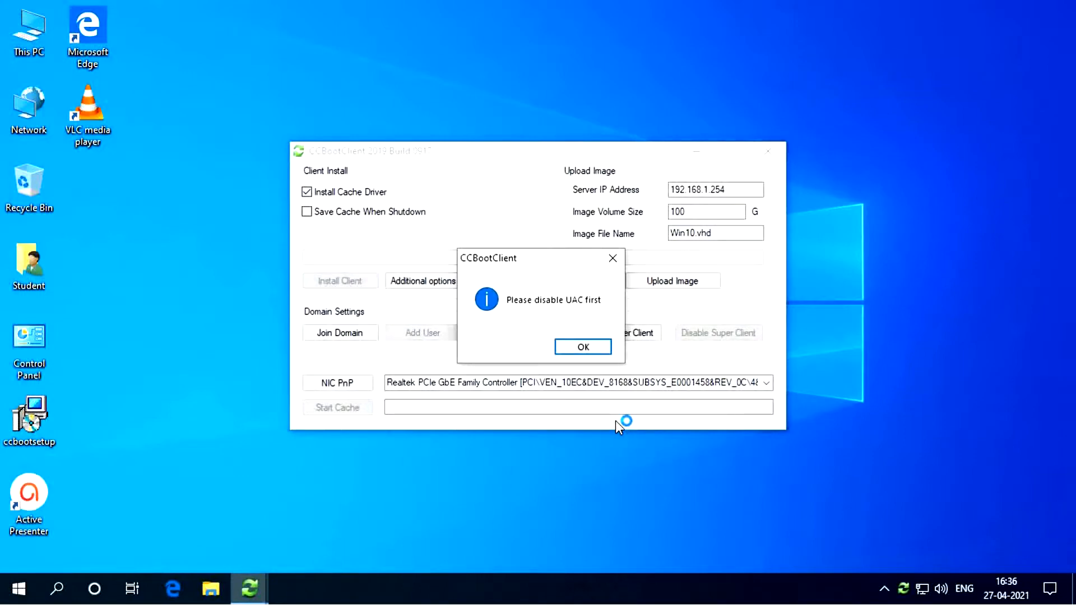
Set User Account Control notifications to Never notify and dismiss the static IP reminder
left_click(592, 348)
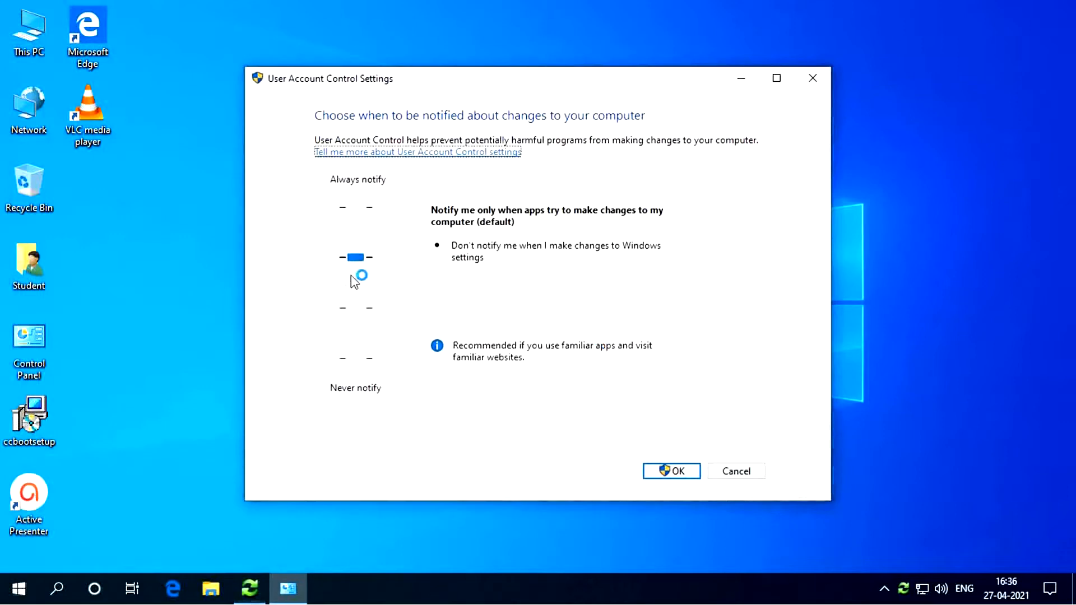
left_click_drag(356, 257, 364, 359)
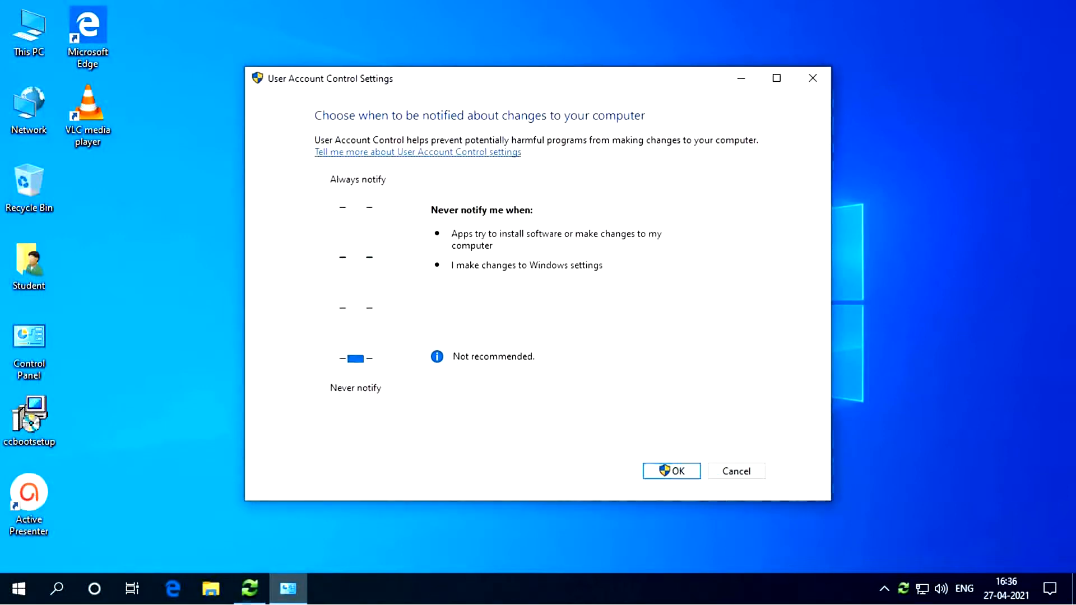
left_click(671, 471)
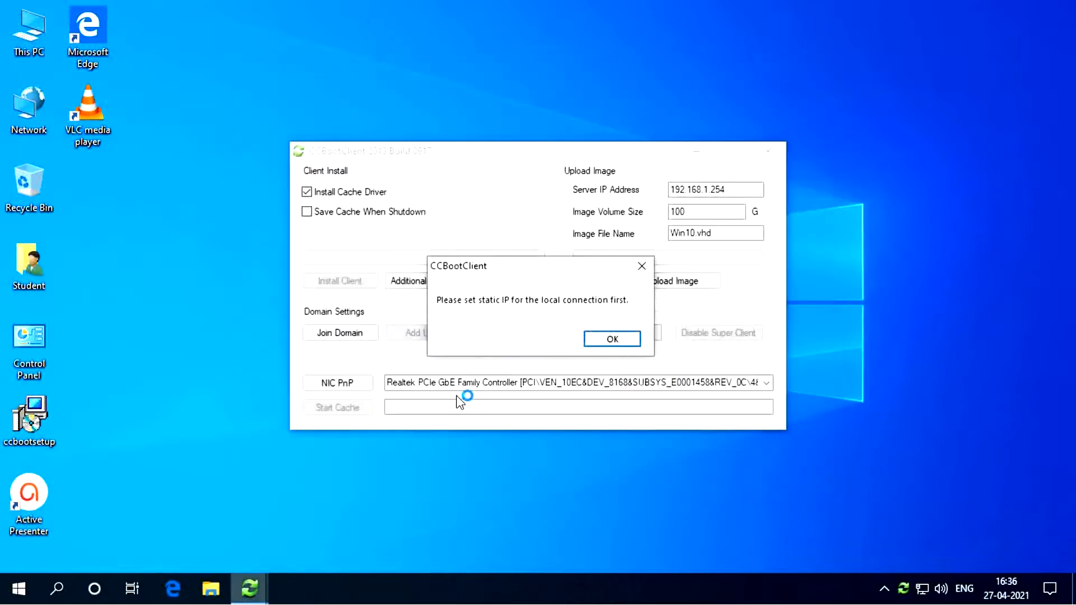
left_click(610, 338)
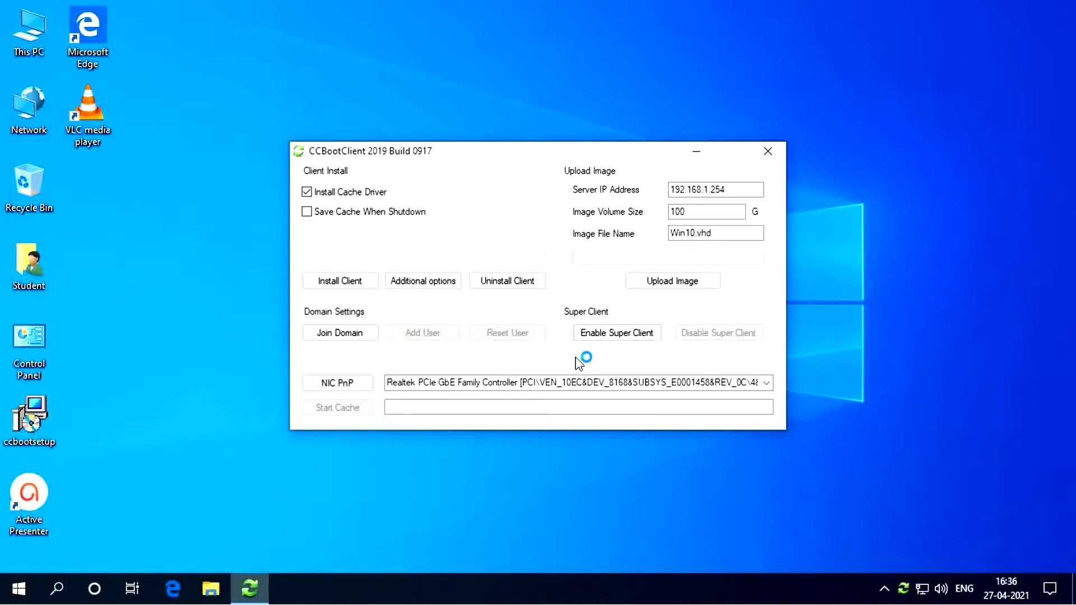
Check which network adapters are offered for NIC PnP in the CCBoot client
left_click(752, 386)
left_click(767, 383)
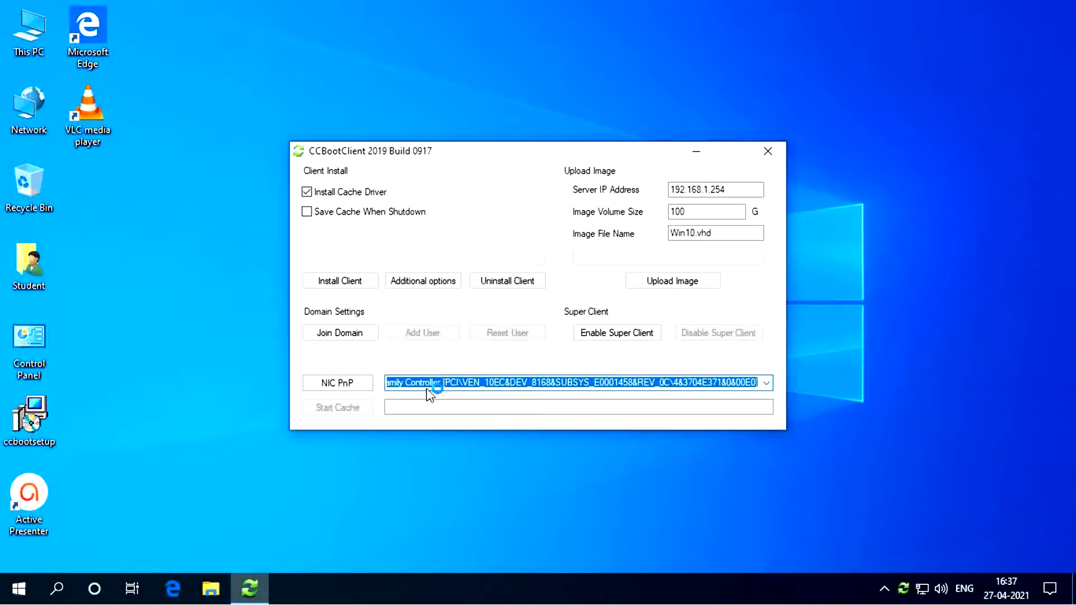
left_click(476, 385)
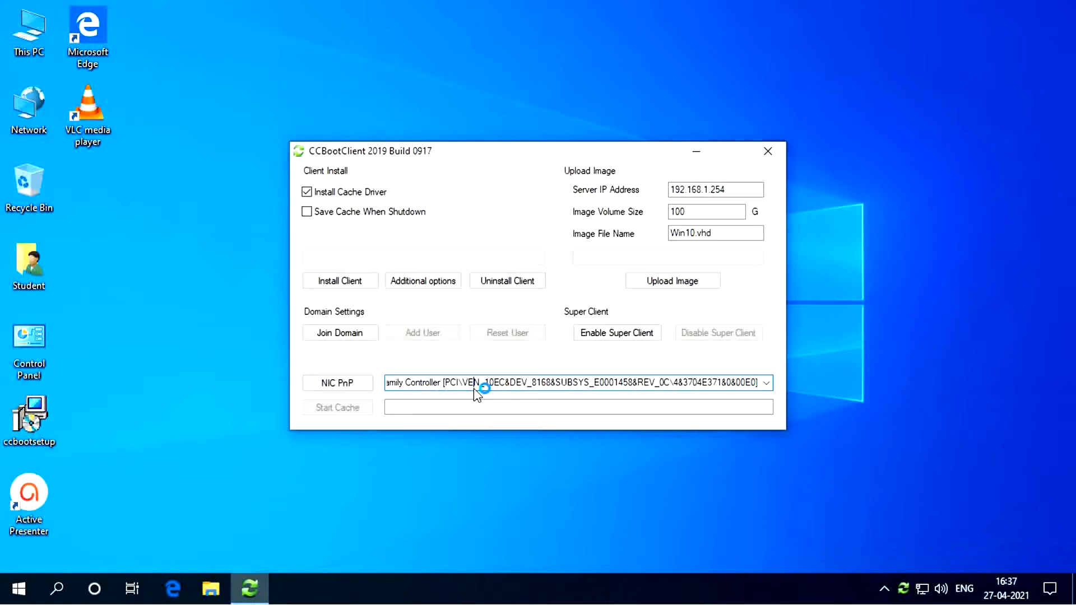
left_click(766, 384)
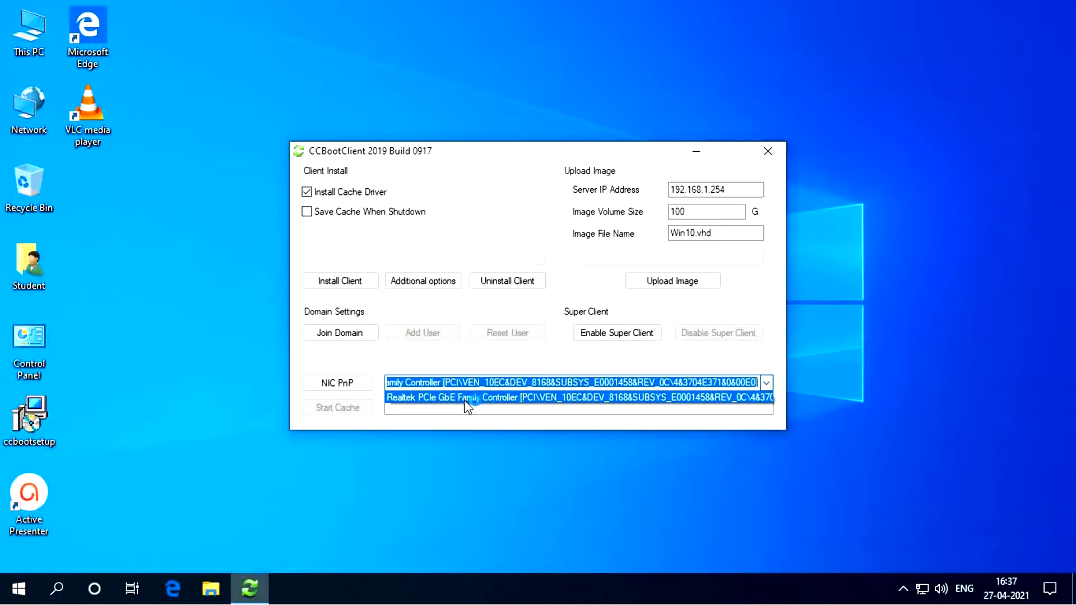
left_click(430, 168)
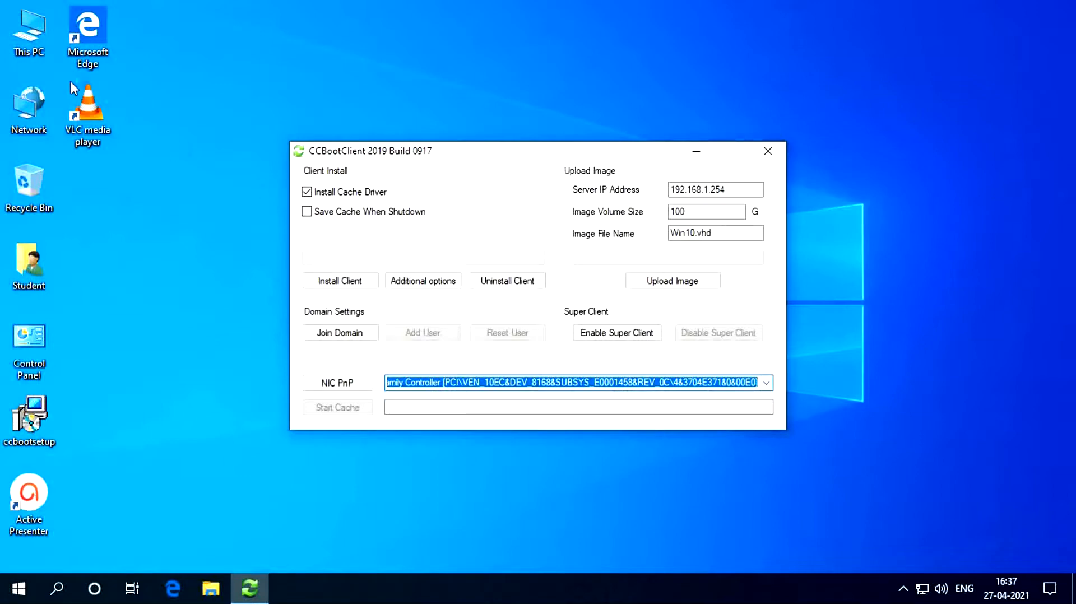
Open the Ethernet connection's Internet Protocol Version 4 properties and switch to a manually specified IP address
right_click(45, 109)
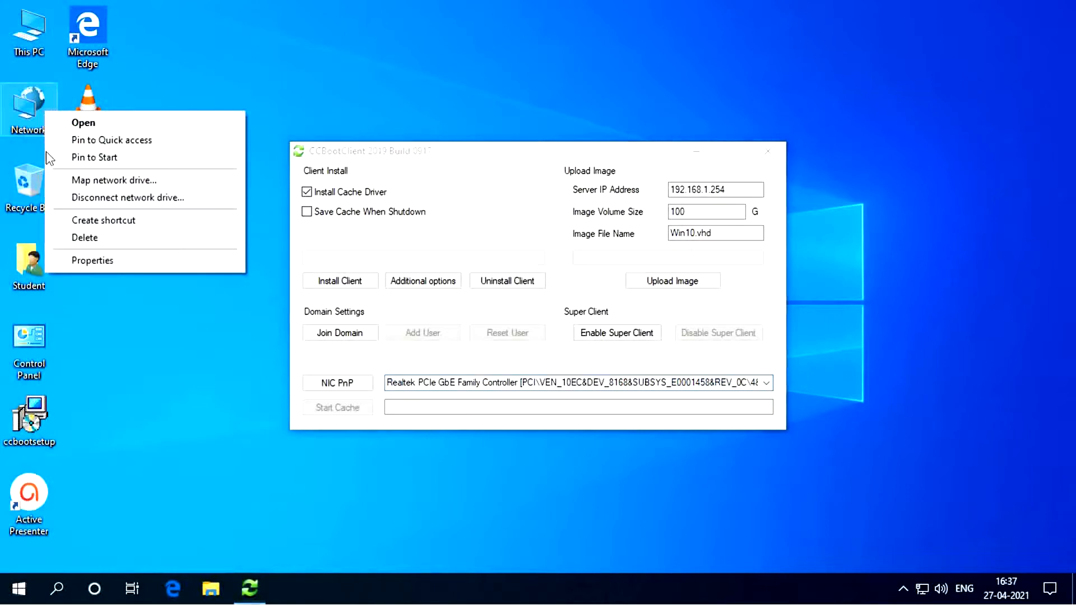
left_click(90, 261)
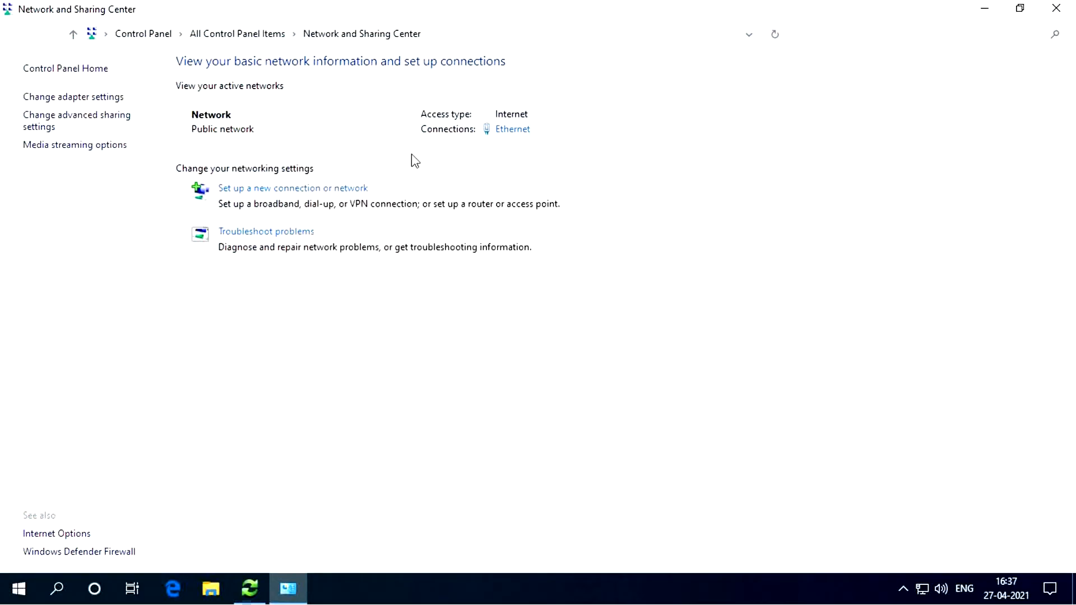
left_click(511, 130)
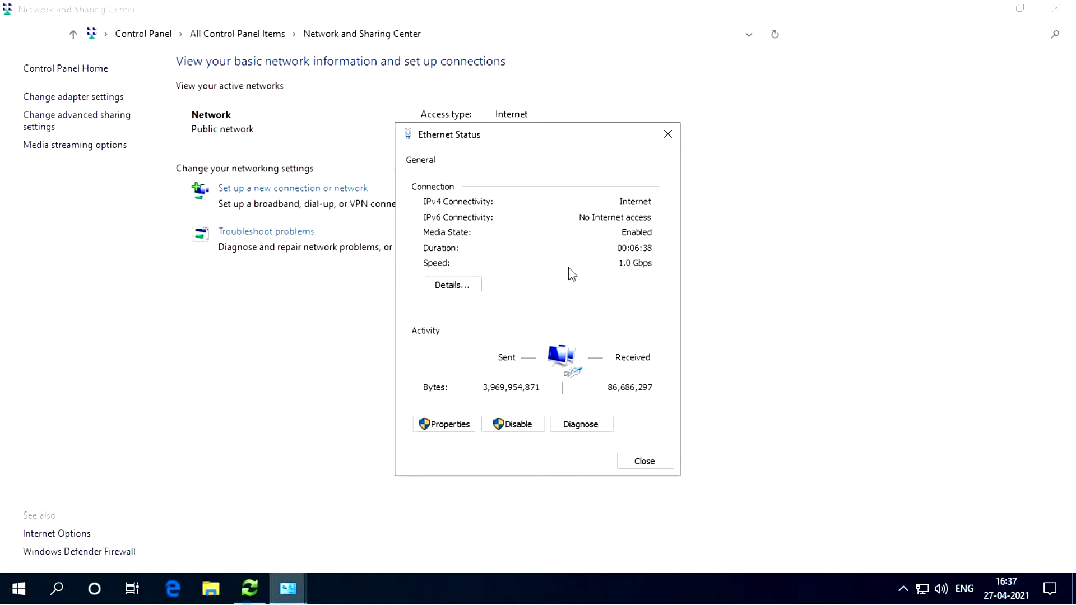
left_click(444, 424)
double_click(574, 320)
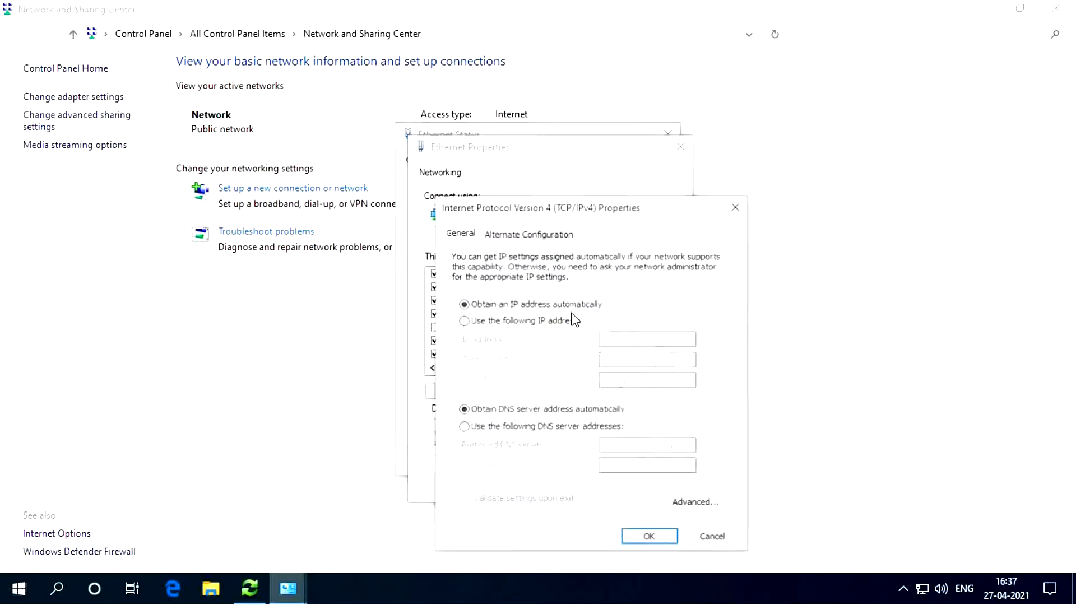
left_click(463, 320)
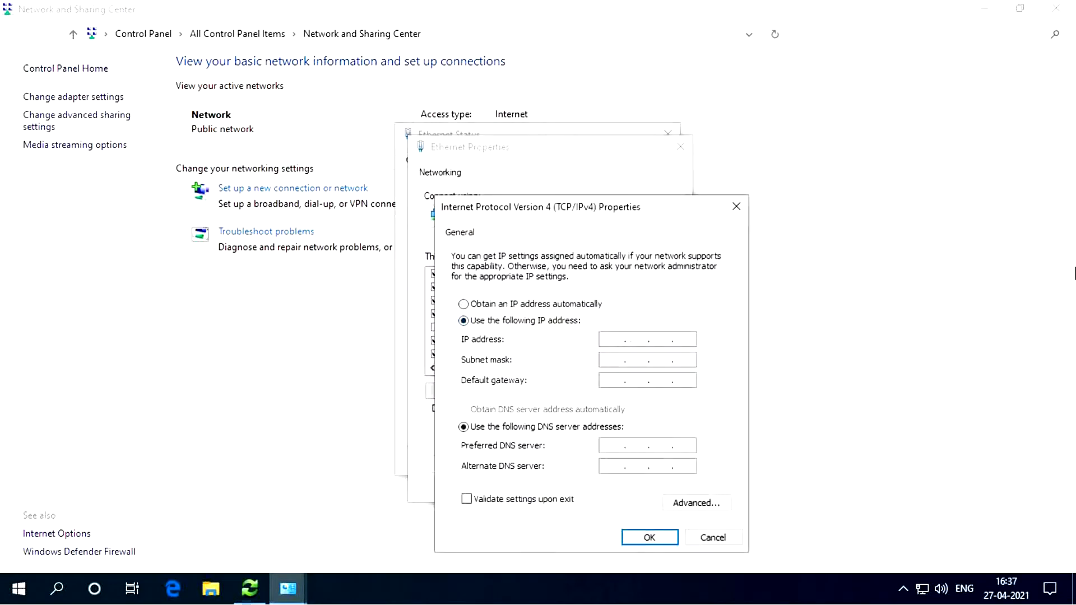
Set IP address 192.168.1.200, subnet mask 255.255.255.0, and gateway and preferred DNS 192.168.1.1, then apply and close the network settings
type("192 . 168 . 1 . 200")
key("Tab")
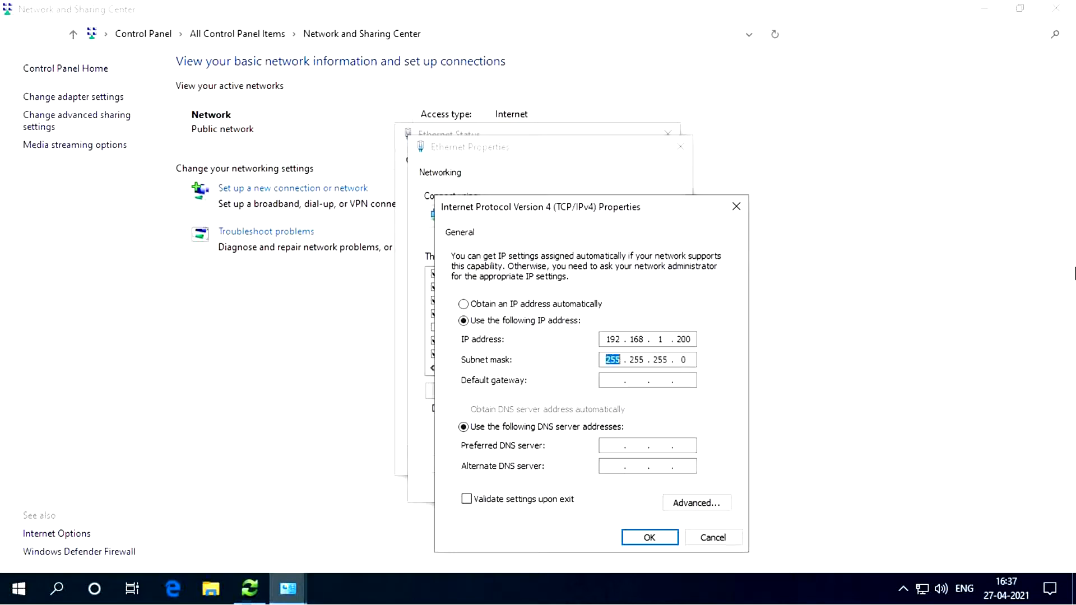
key("Tab")
type("192 . 168 . 1 . 1")
key("Tab")
key("Tab")
type("192 . 168 . 1 . 1")
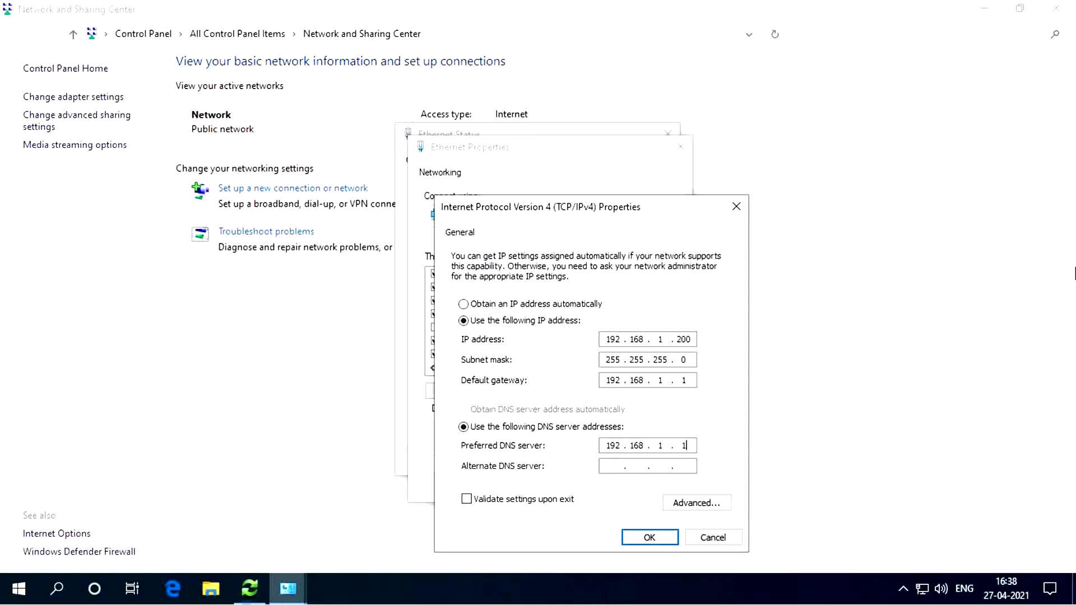
left_click(649, 535)
left_click(599, 490)
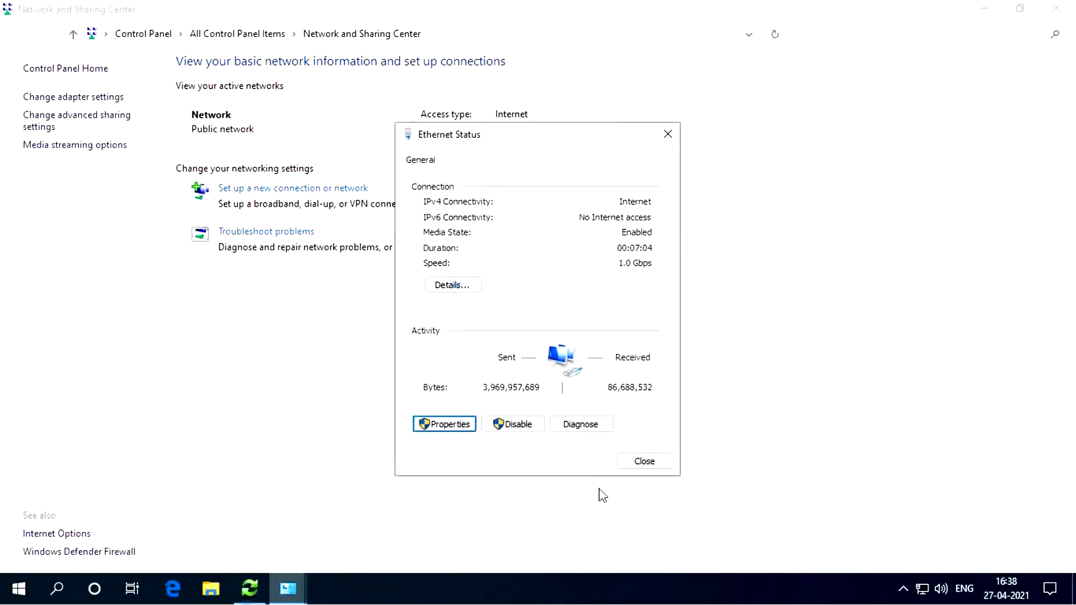
left_click(628, 461)
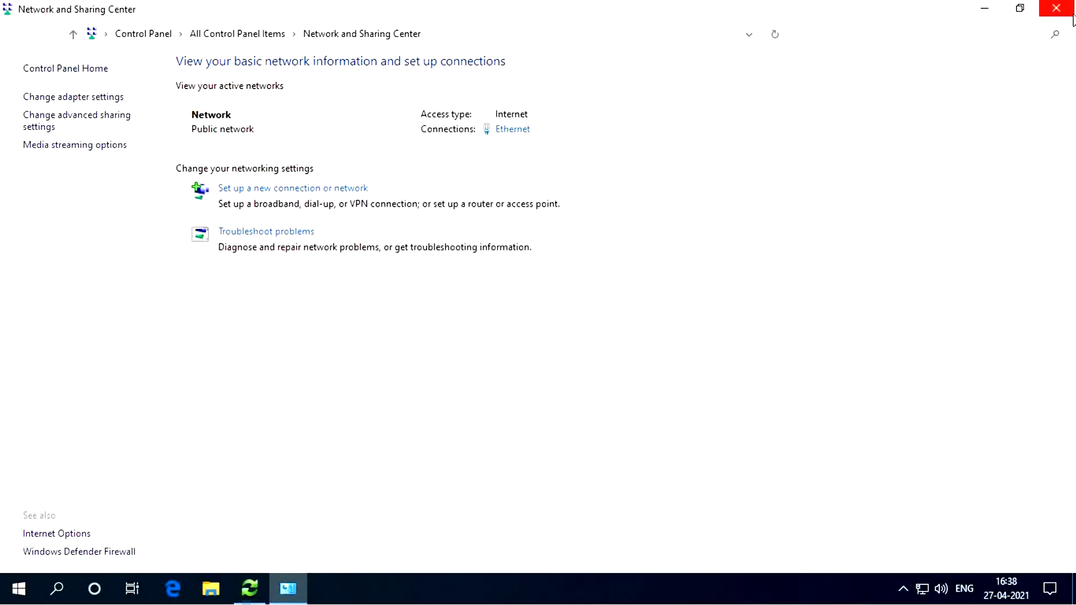
left_click(1056, 8)
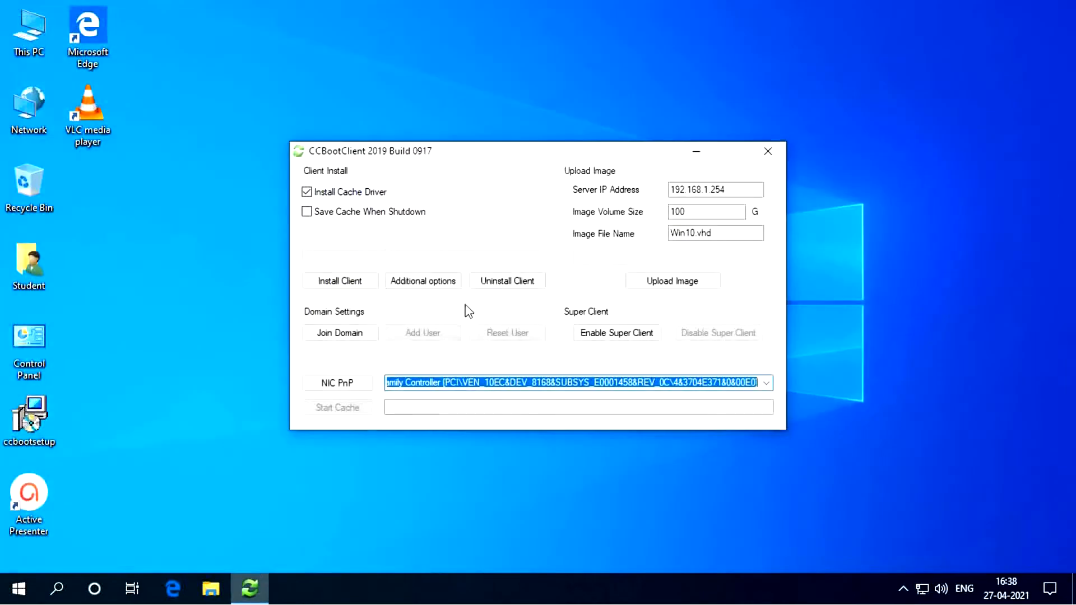
Install the CCBoot client with UAC kept at Never notify and no extra NIC drivers selected, and decline the immediate reboot
left_click(344, 285)
left_click(580, 347)
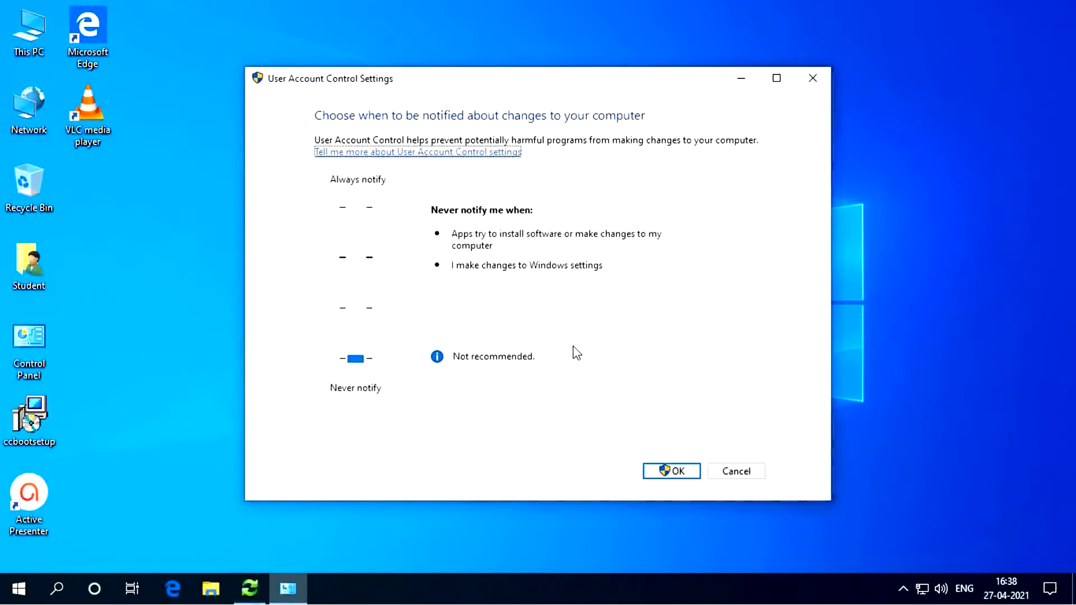
left_click(657, 470)
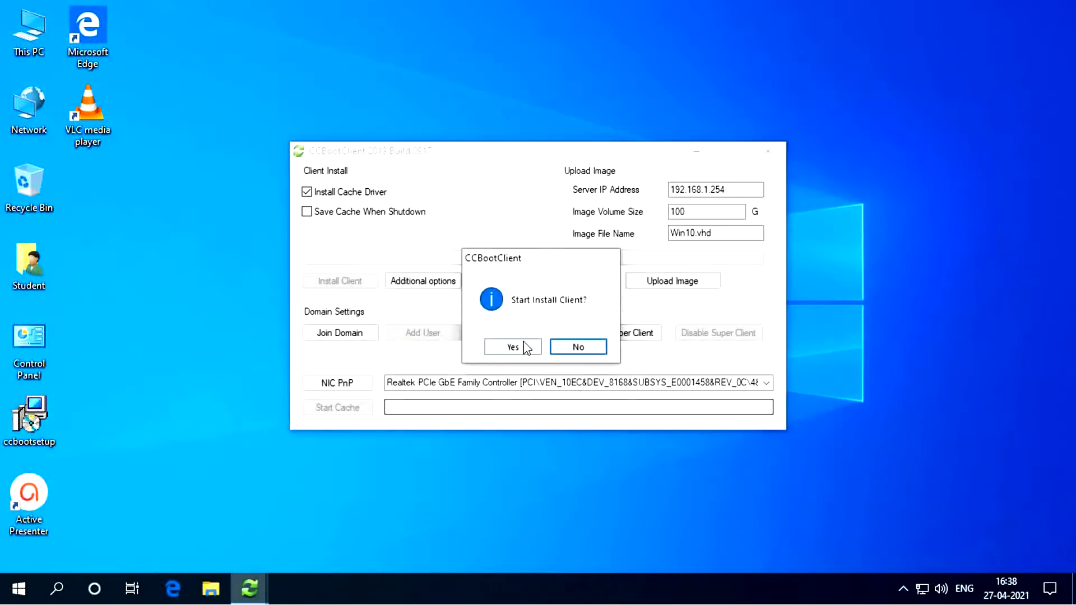
left_click(510, 347)
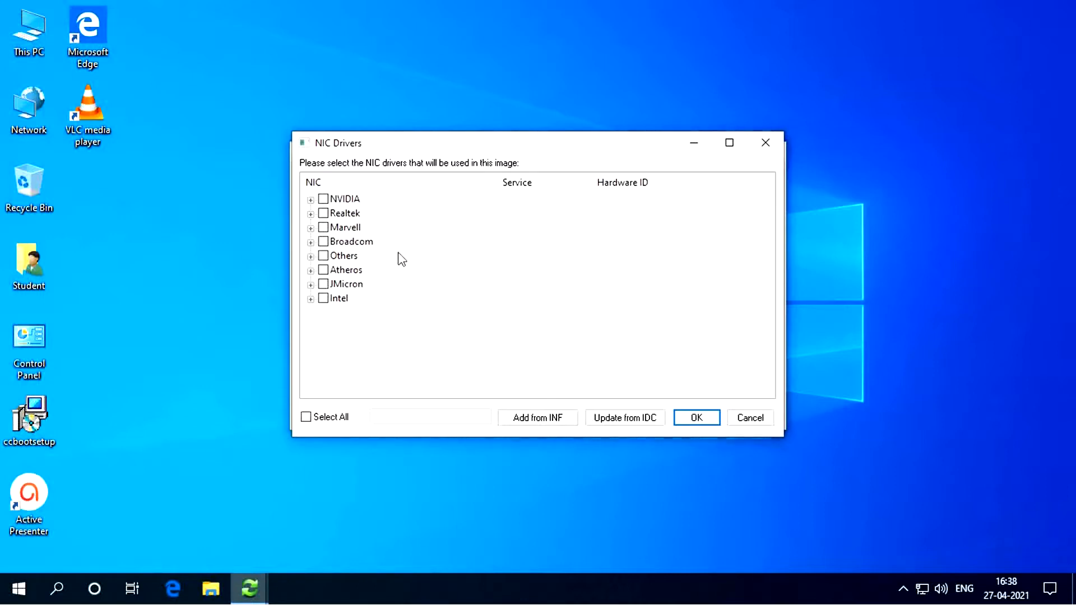
left_click(697, 419)
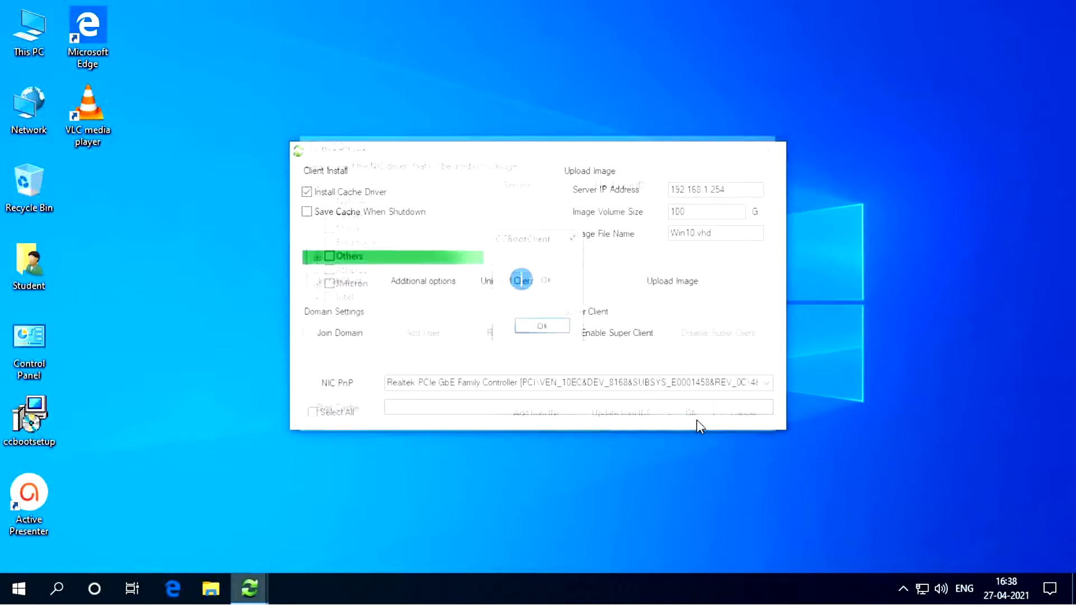
left_click(551, 329)
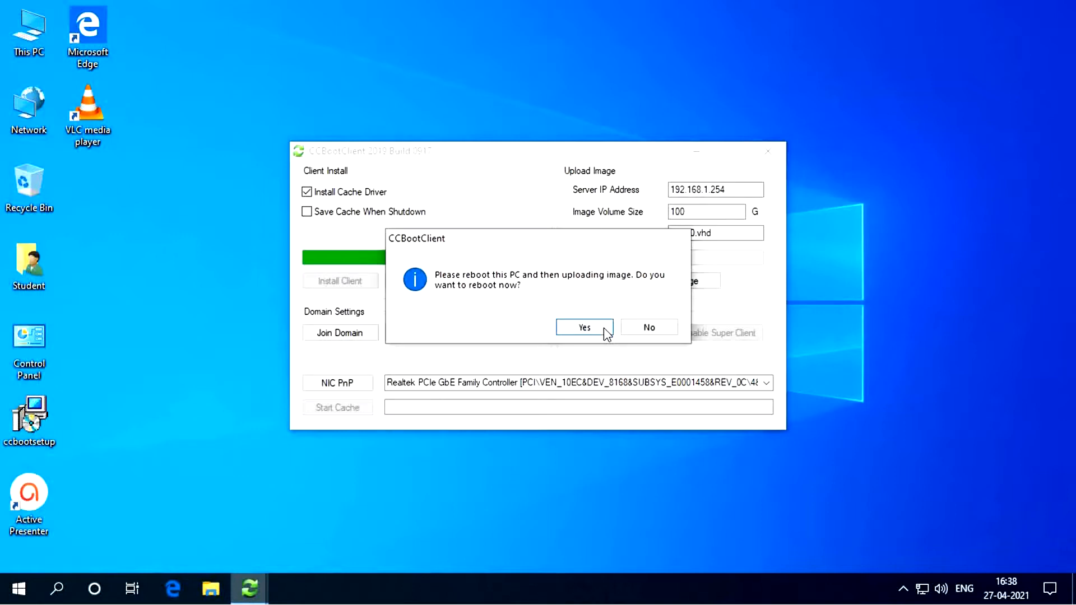
left_click(648, 327)
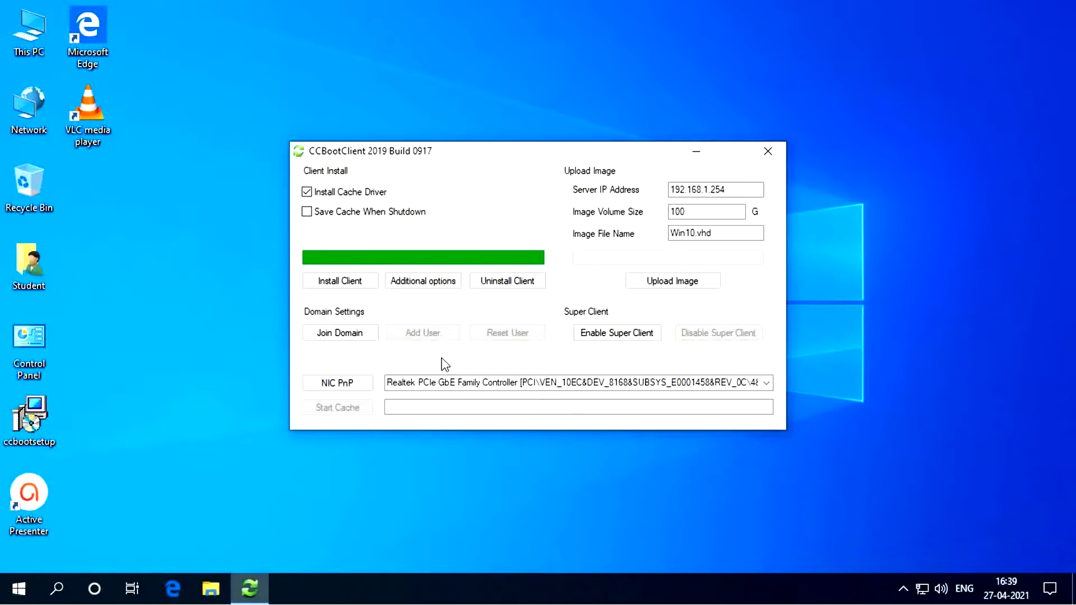
Collect the local NIC for the Realtek PCIe GbE Family Controller in CCBootPnP and close that tool
left_click(368, 386)
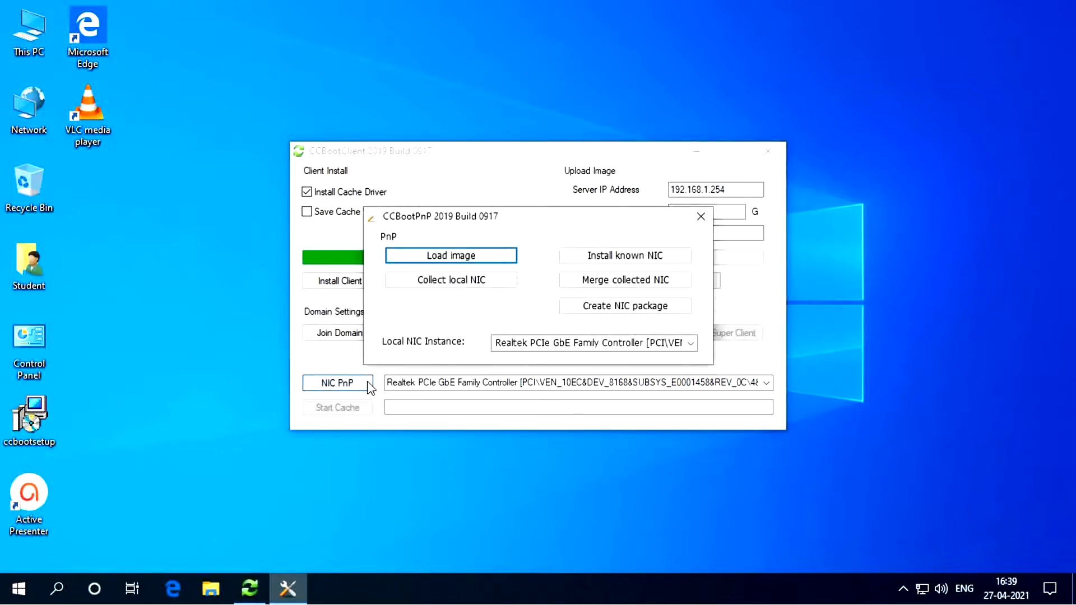
left_click(421, 286)
left_click(507, 328)
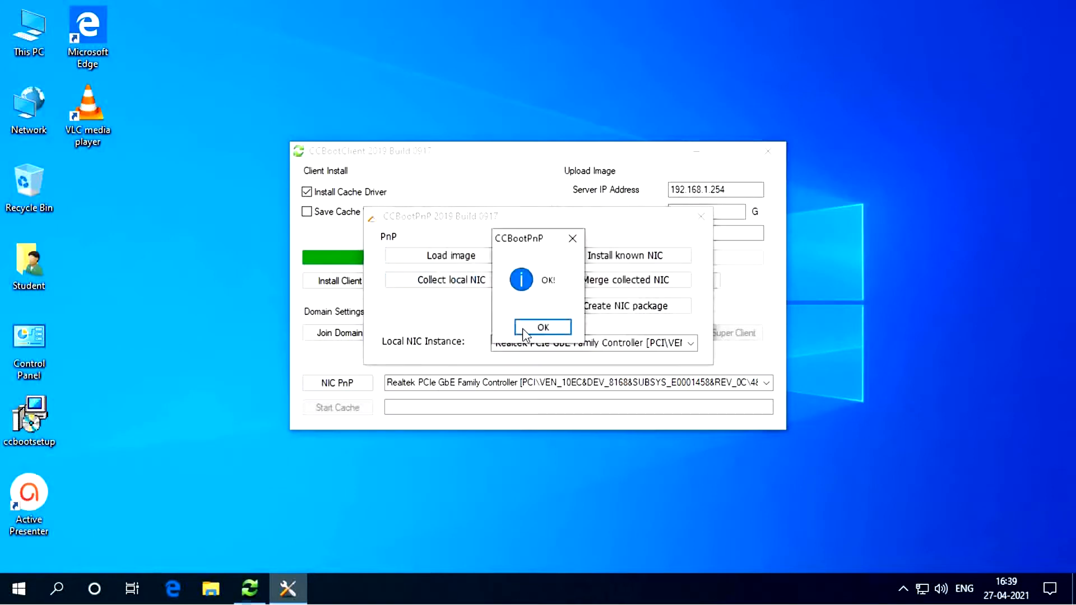
left_click(525, 328)
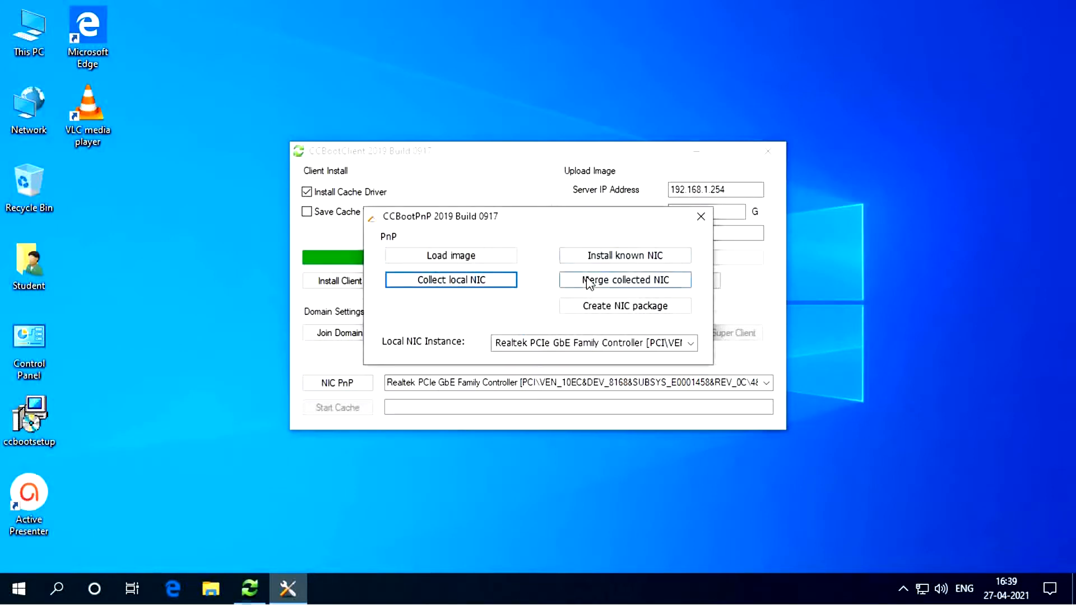
left_click(700, 216)
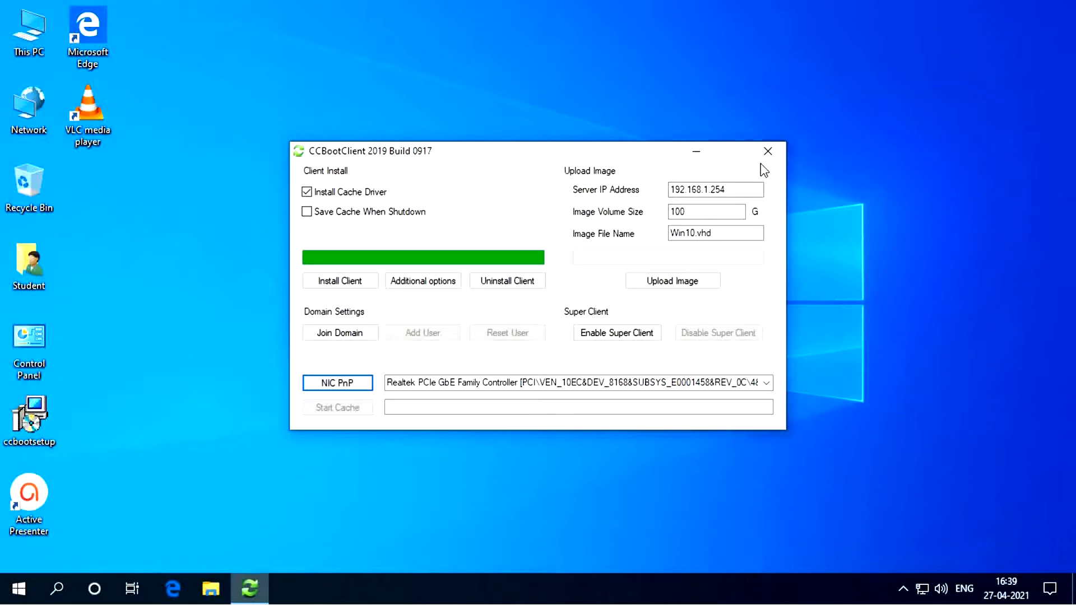
Close the CCBoot client window and restart the client PC
left_click(767, 151)
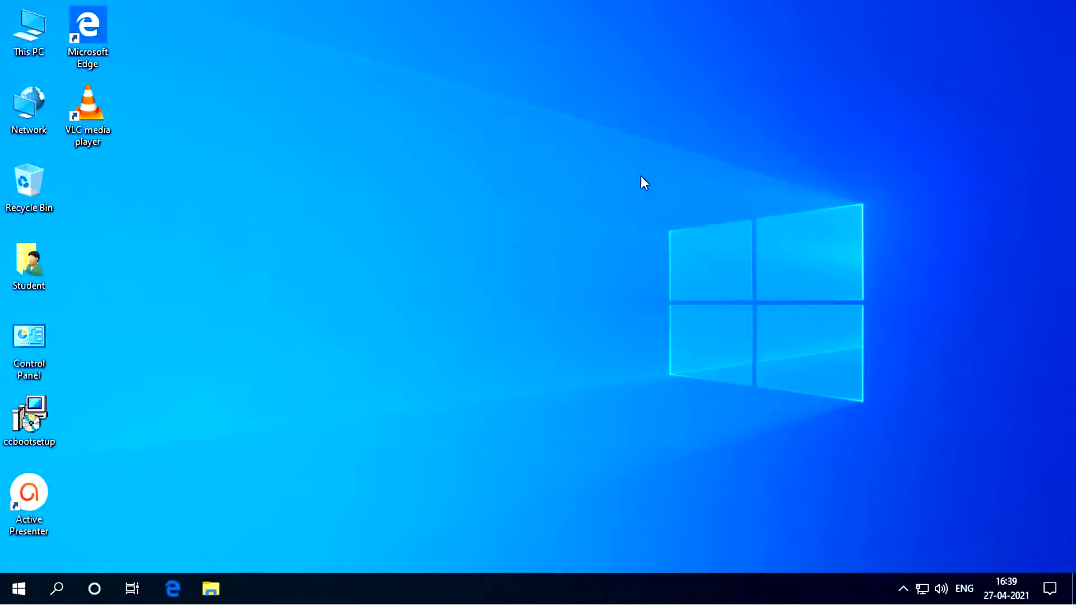
left_click(19, 588)
left_click(19, 554)
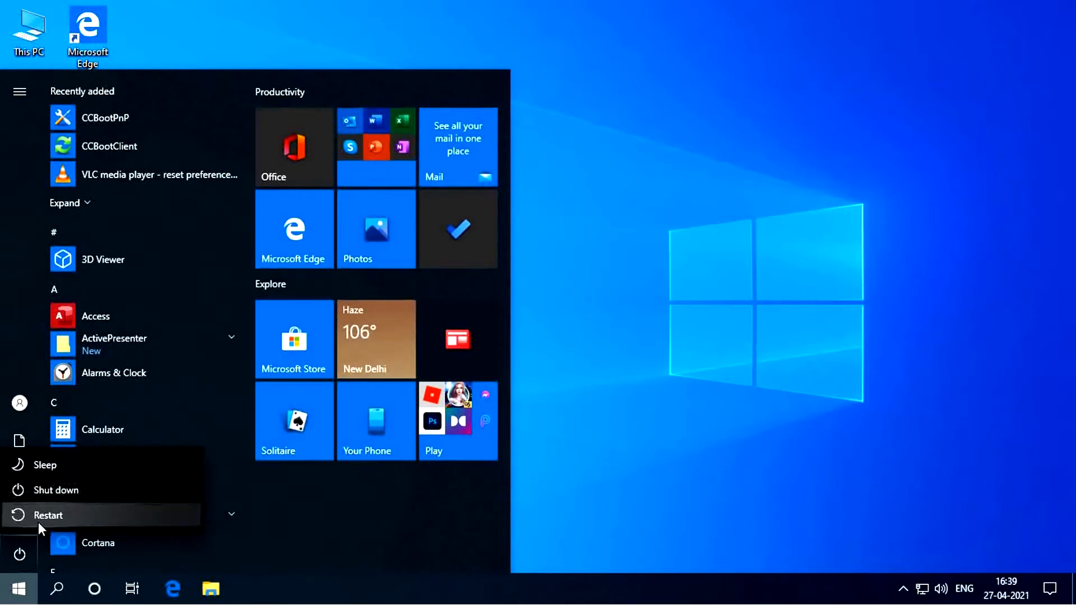
left_click(38, 522)
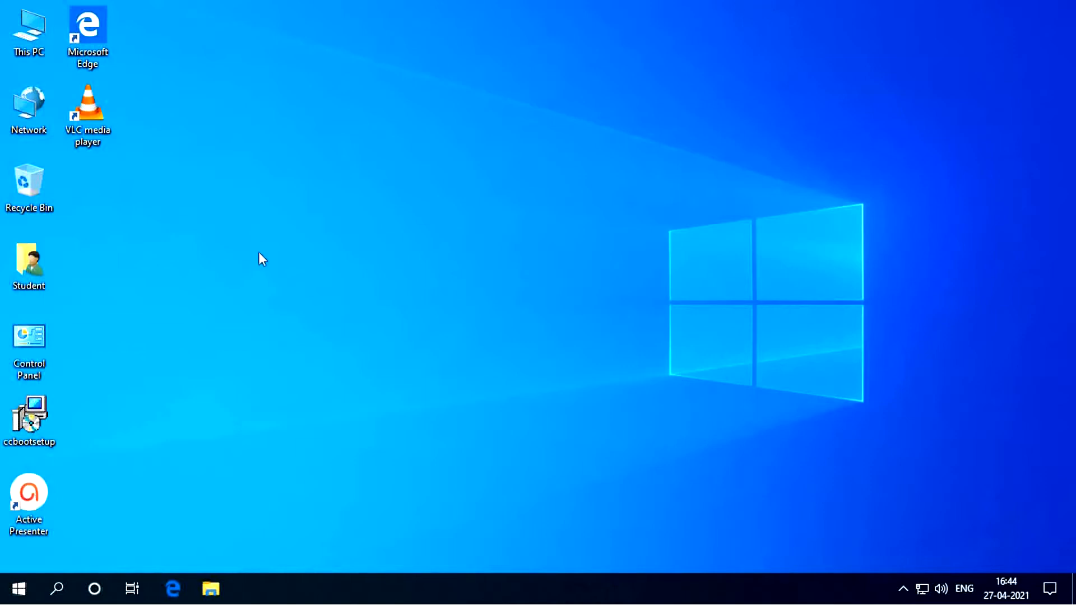
Search Windows for ccboot and open CCBootClient
left_click(66, 585)
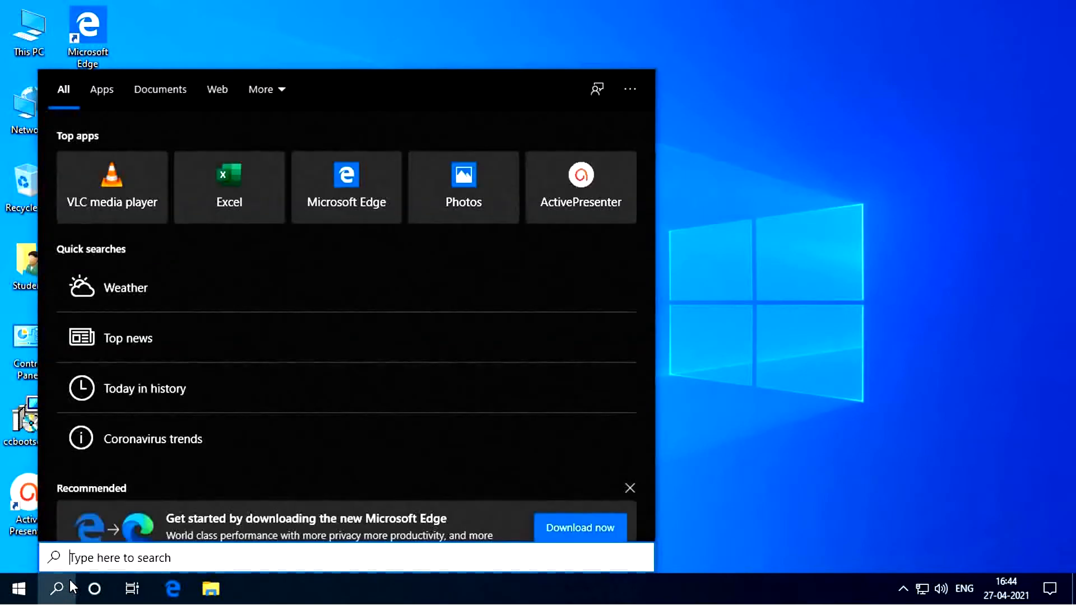
type("ccbot")
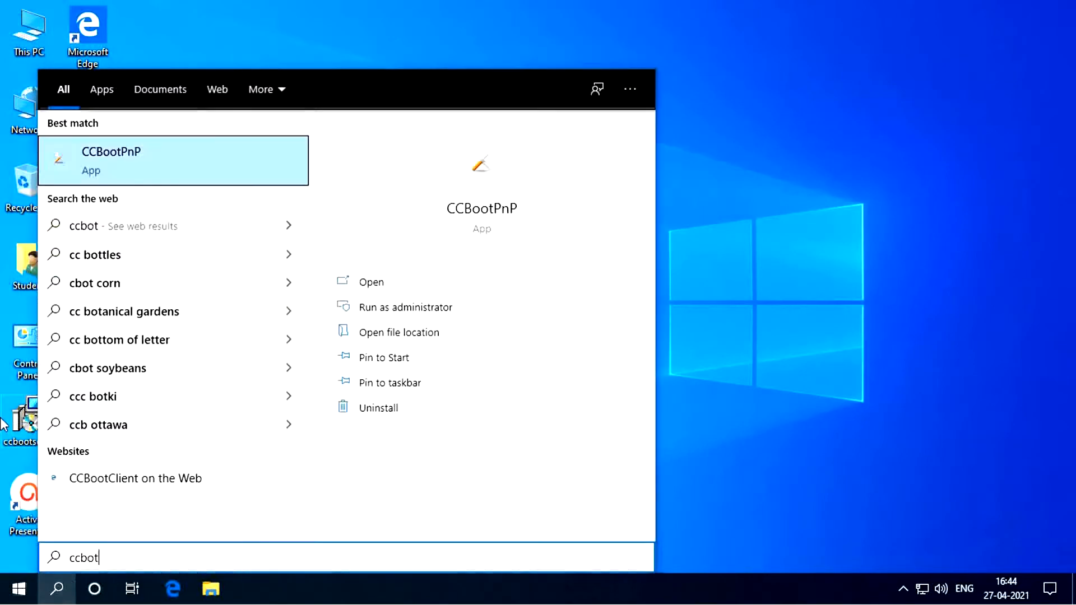
key("BackSpace")
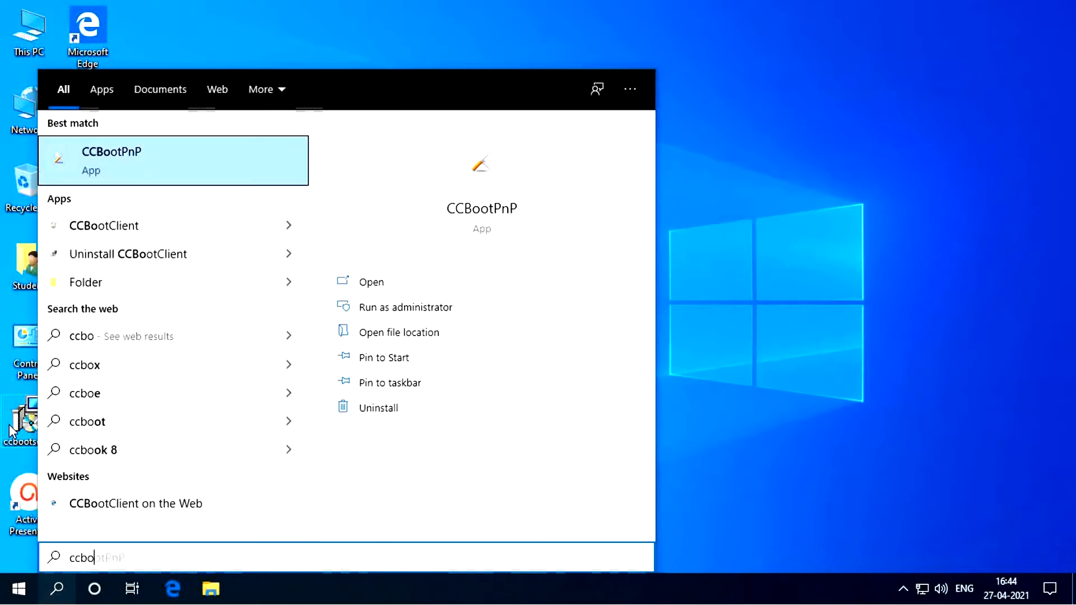
type("ot")
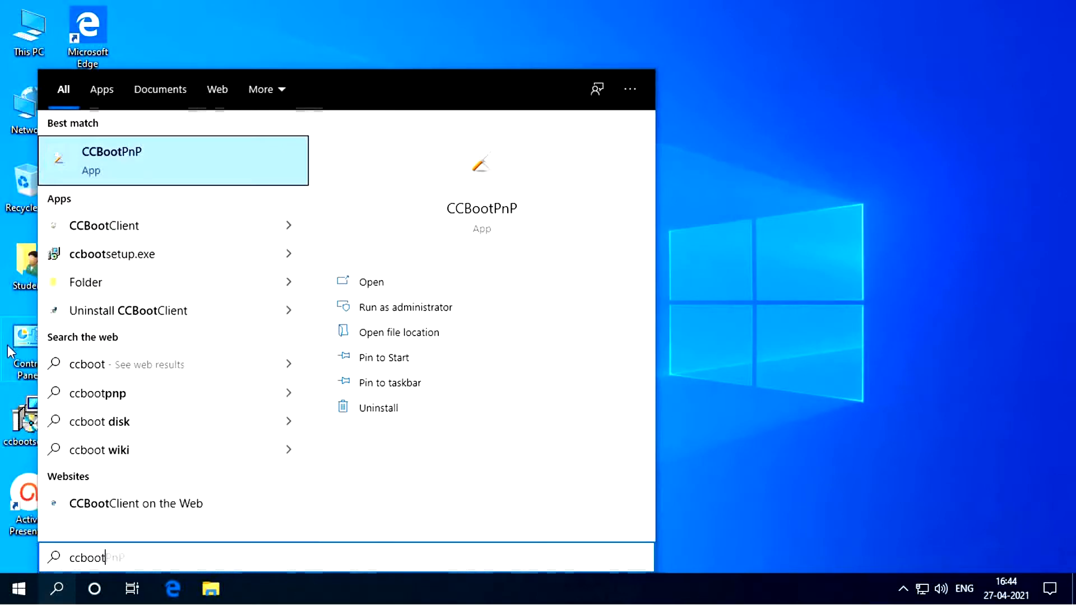
left_click(128, 226)
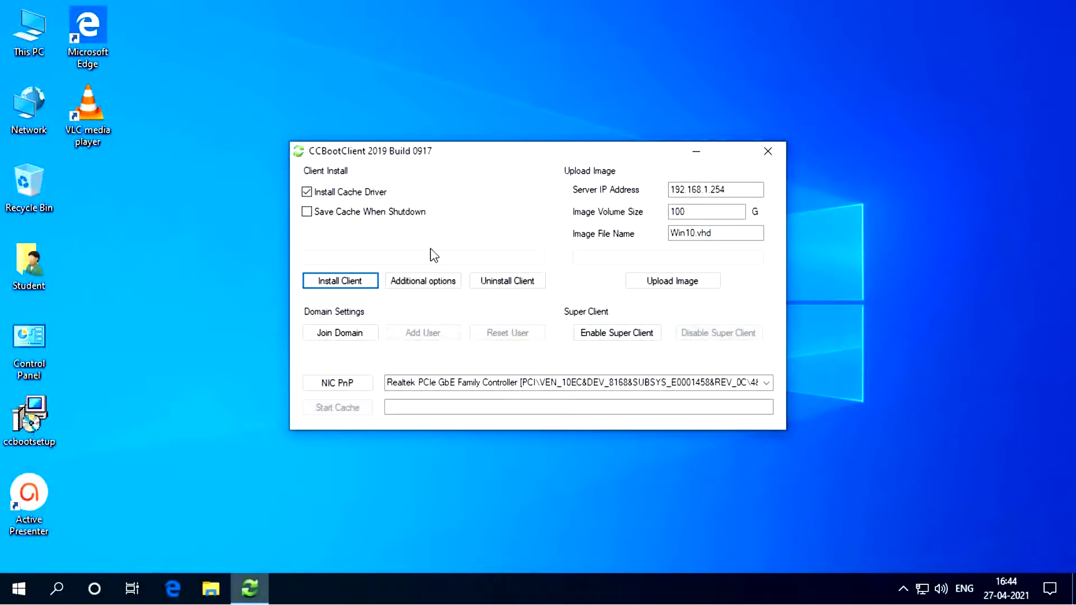
left_click(677, 285)
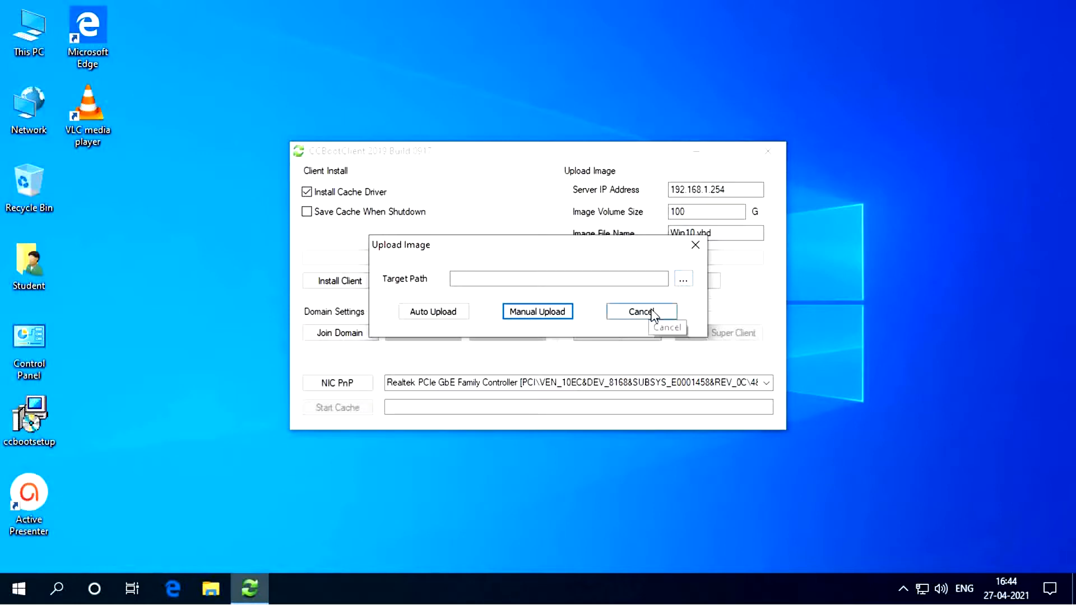
left_click(680, 283)
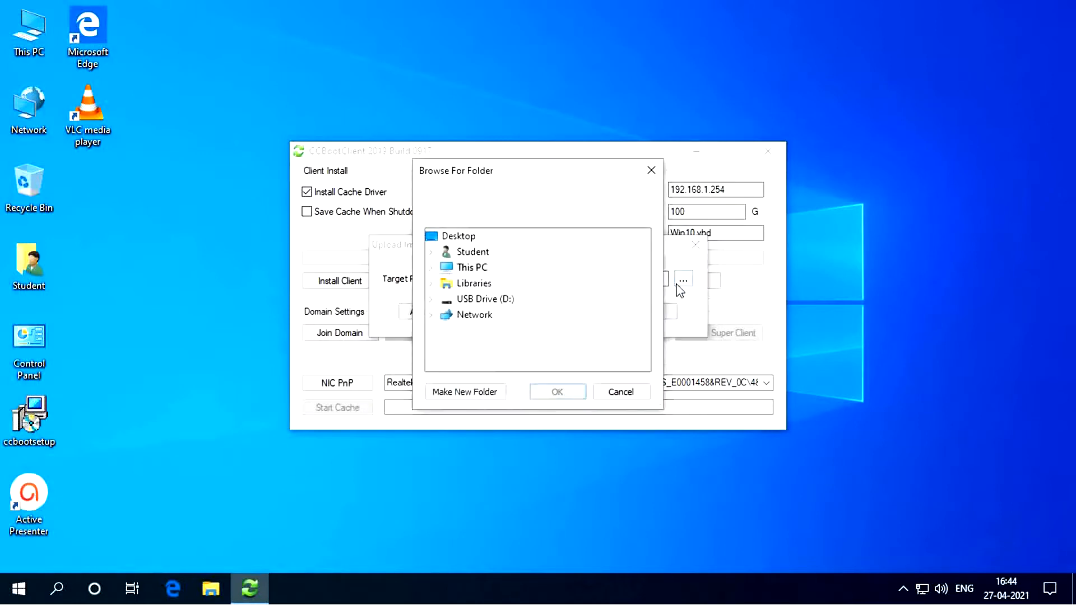
left_click(644, 388)
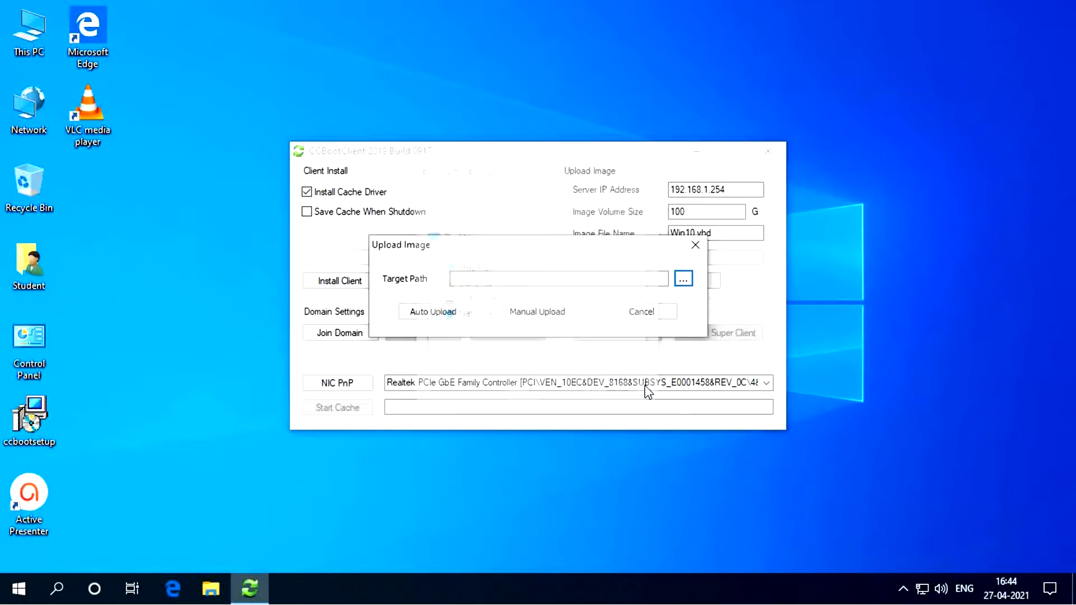
left_click(656, 317)
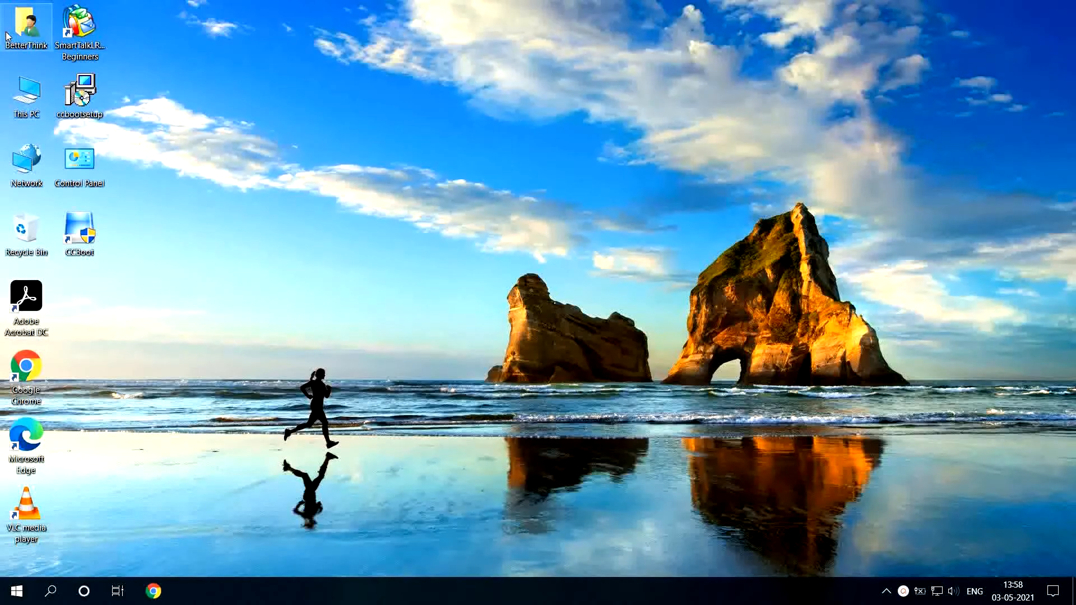
On the server PC, open the advanced rename settings from This PC's properties and rename the computer to CCBOOTSERVER
right_click(25, 88)
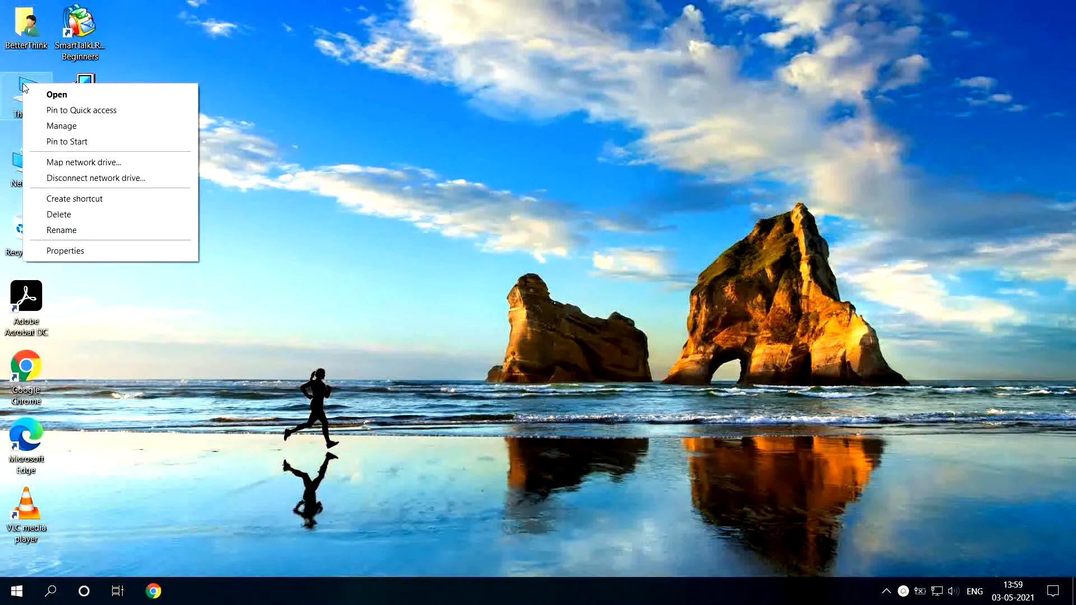
left_click(81, 251)
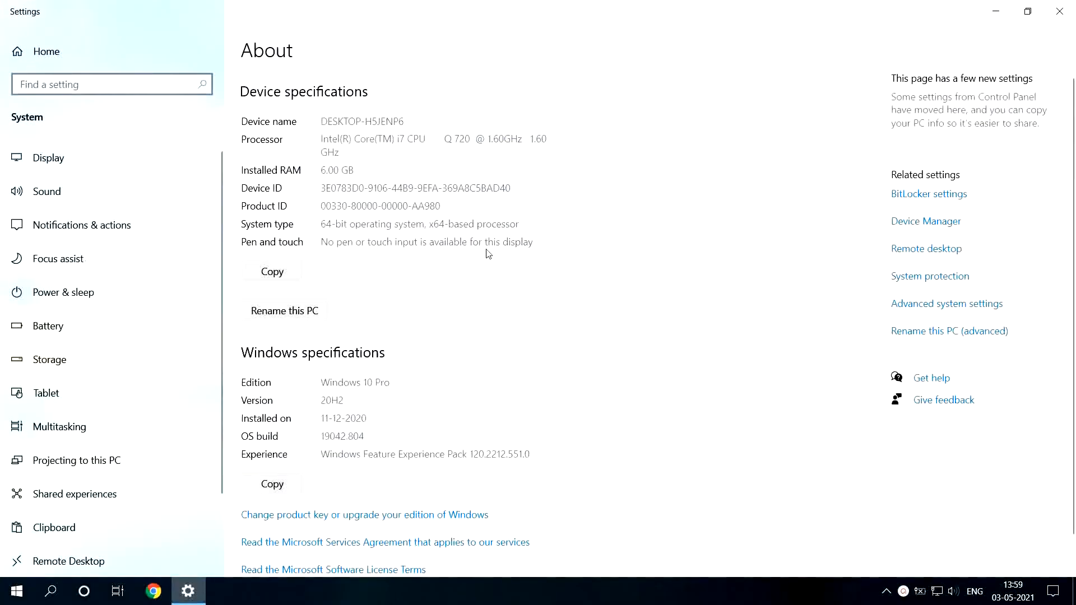
left_click(928, 335)
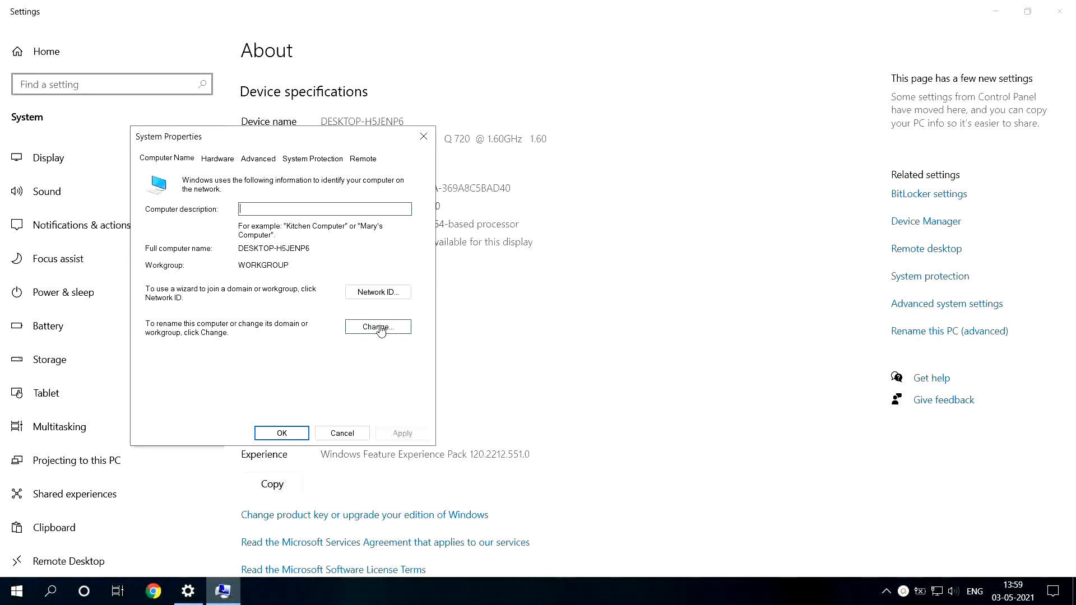
left_click(378, 327)
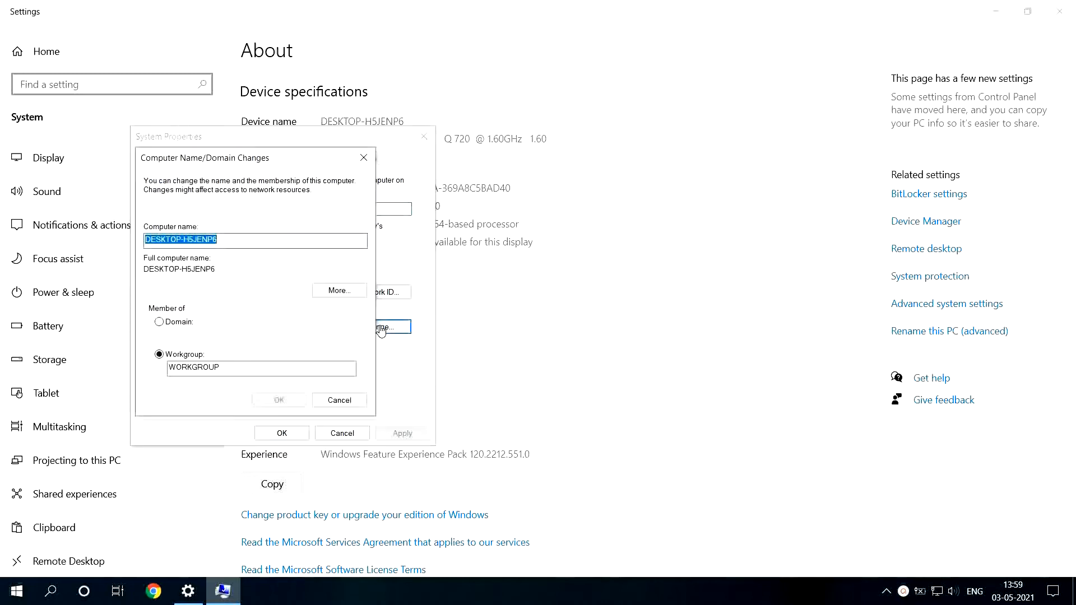
type("CC")
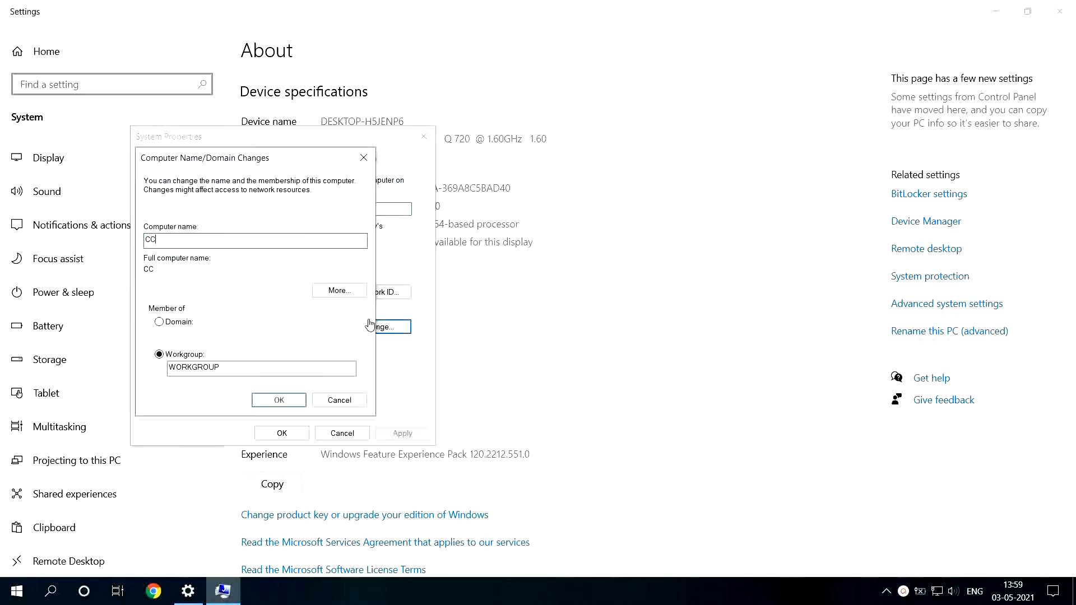
type("BOOTSERVER")
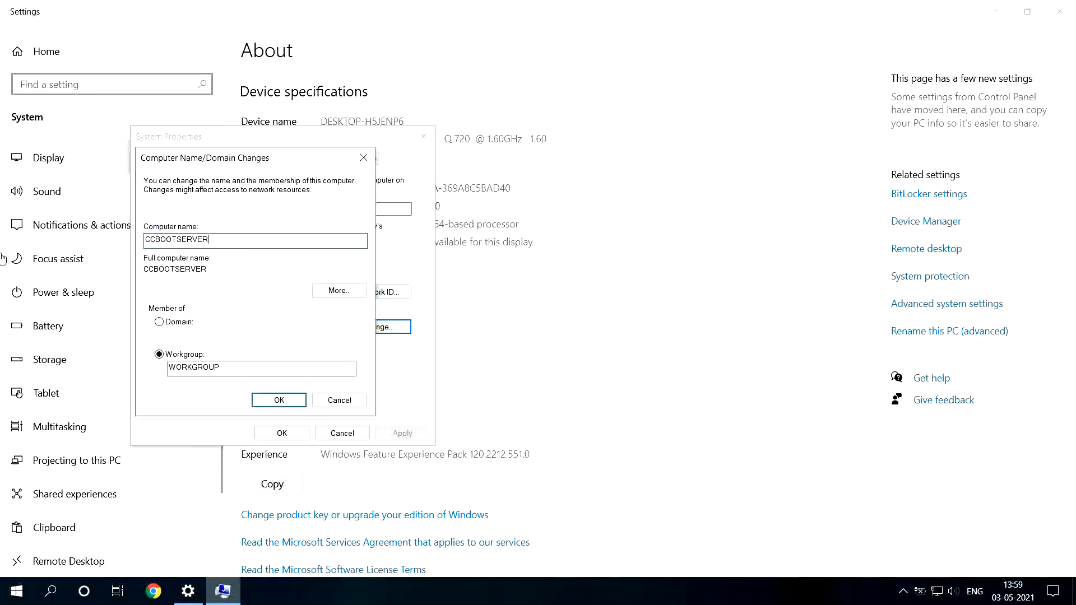
left_click(268, 404)
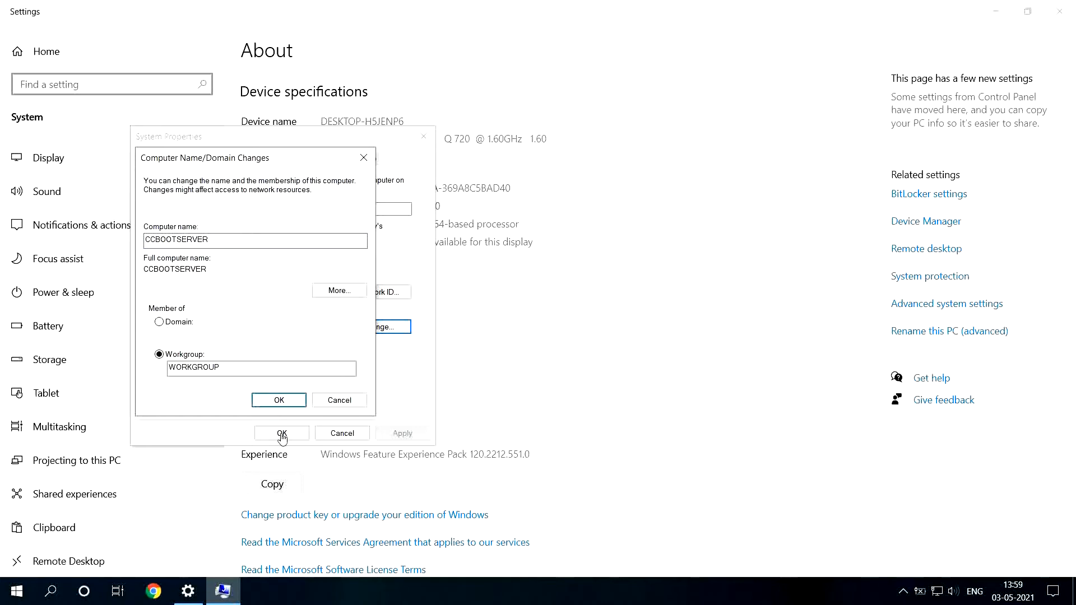
left_click(281, 400)
Close the settings and system properties windows and restart the server immediately to apply the new computer name
left_click(1058, 11)
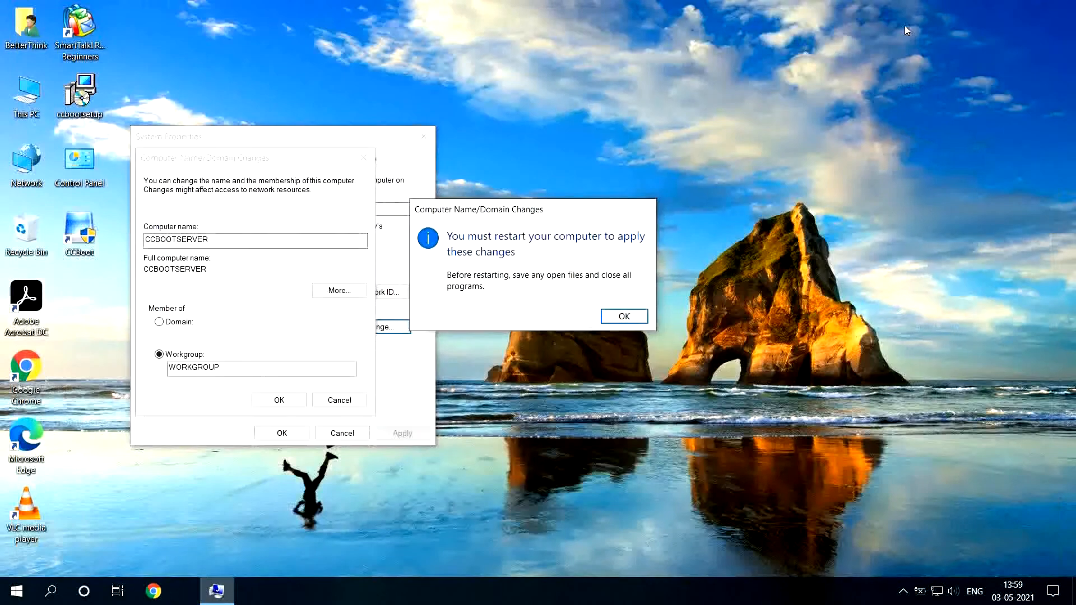
left_click(610, 317)
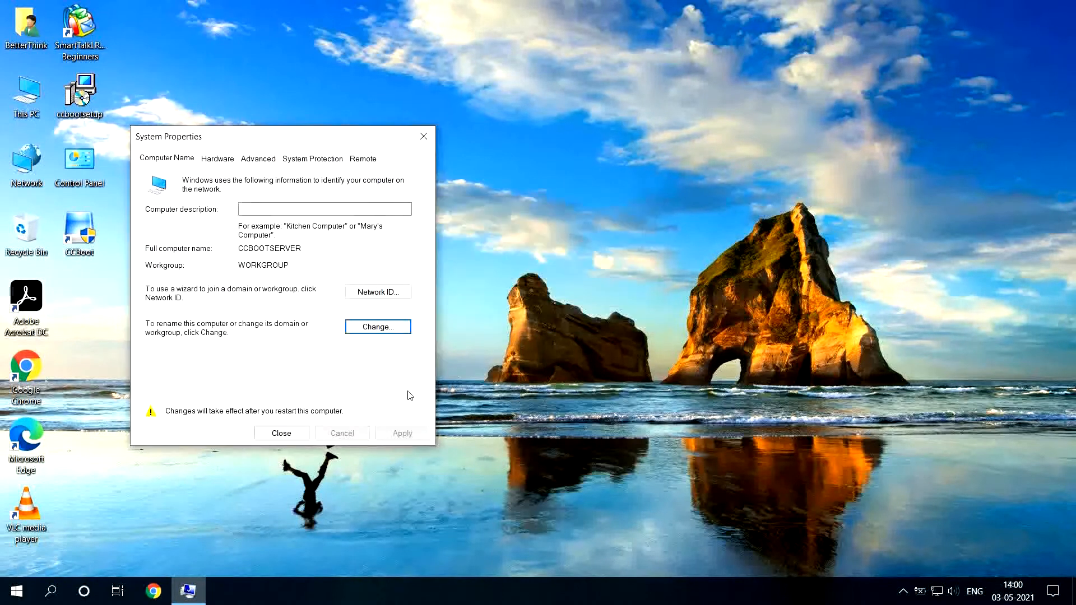
left_click(305, 437)
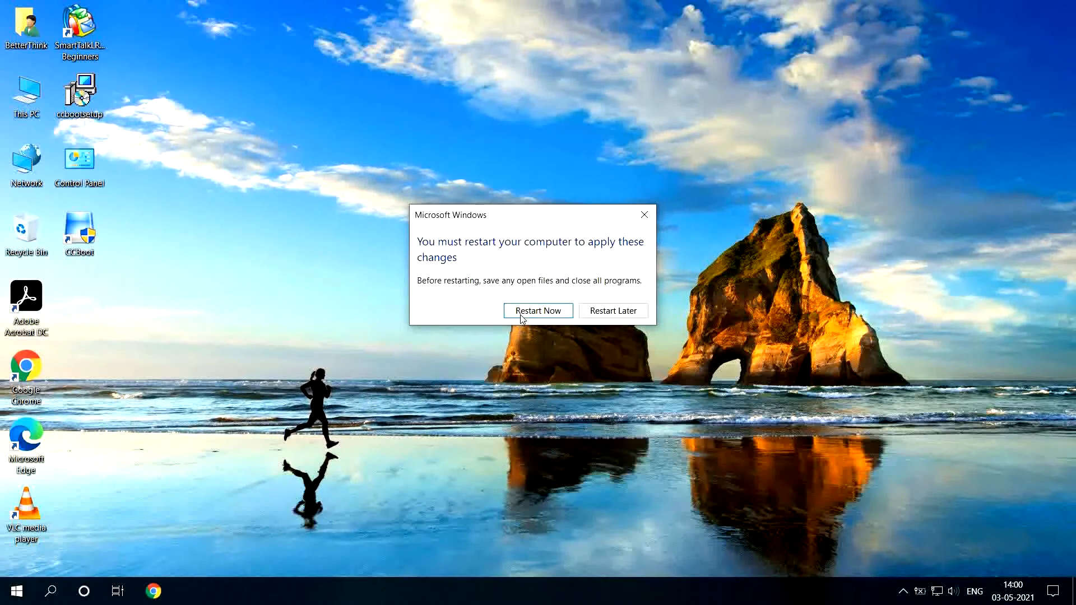
left_click(520, 315)
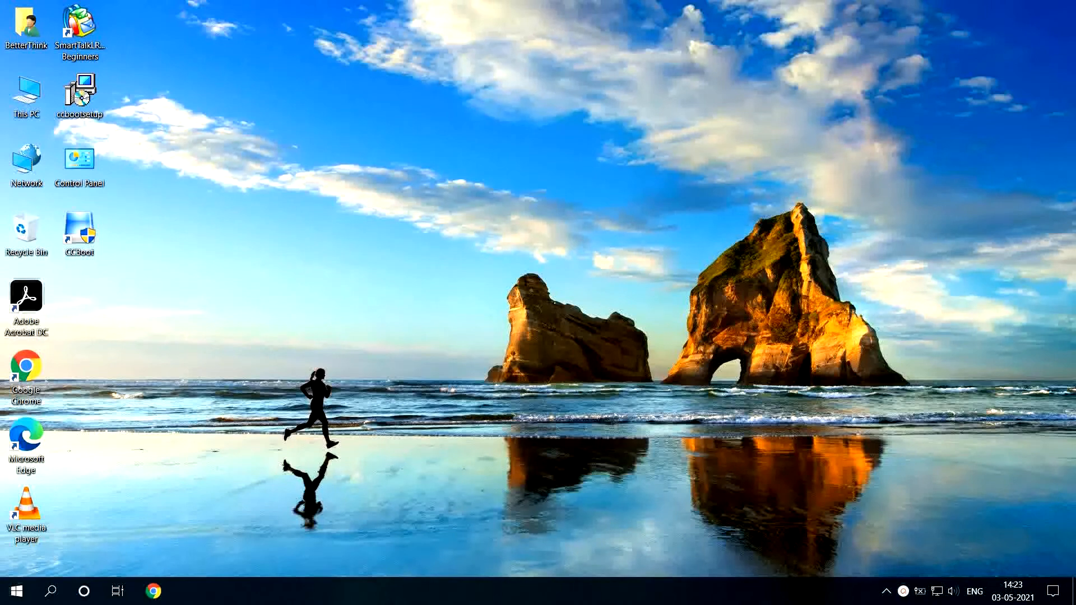
Create a new folder named Images on the Images (F:) drive
double_click(49, 109)
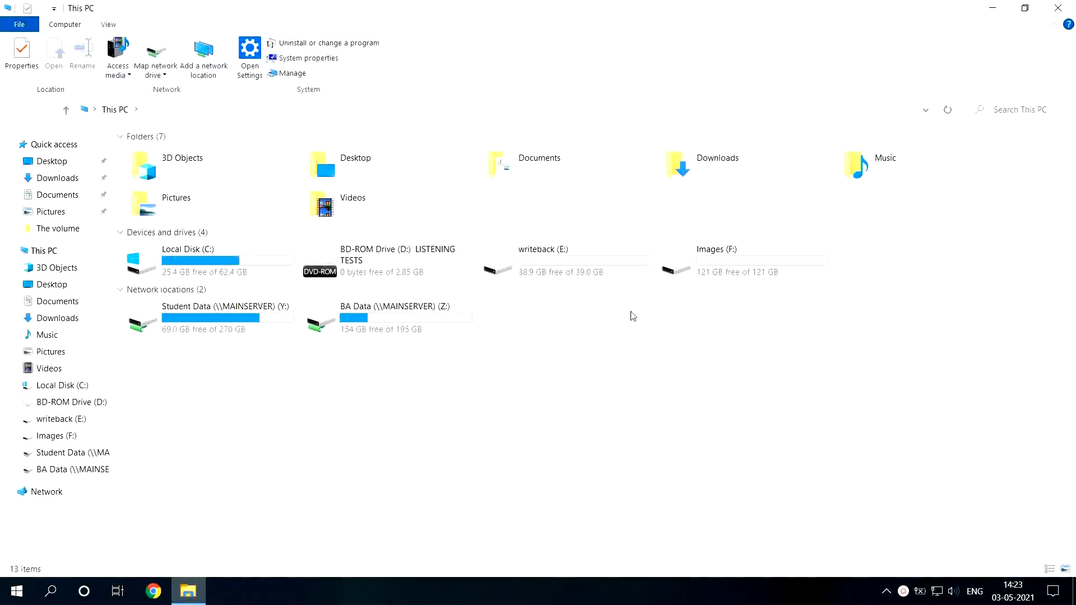
double_click(733, 269)
right_click(534, 226)
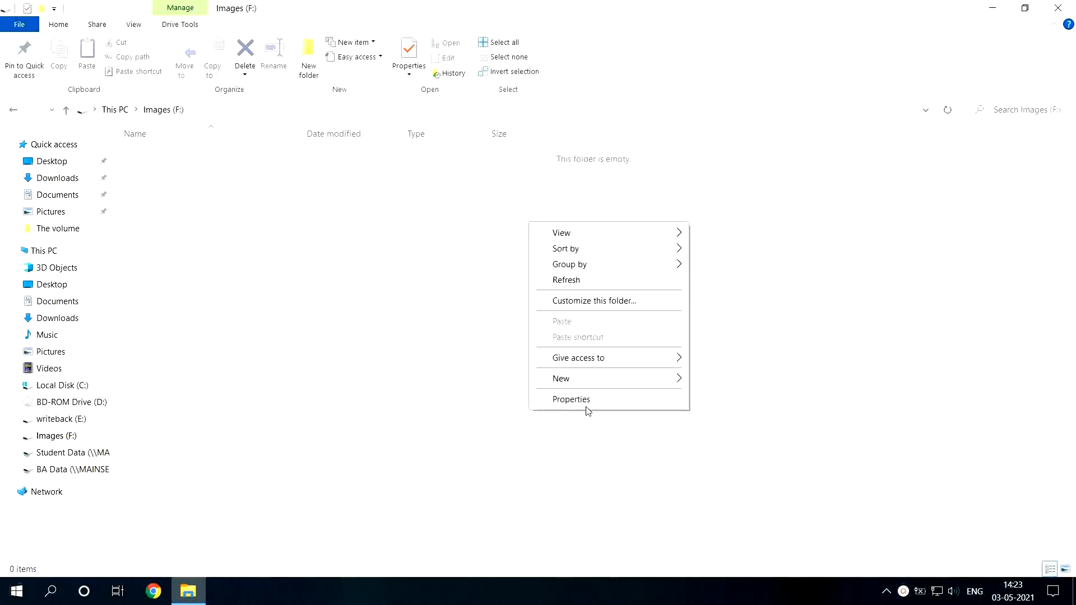
mouse_move(618, 381)
left_click(724, 381)
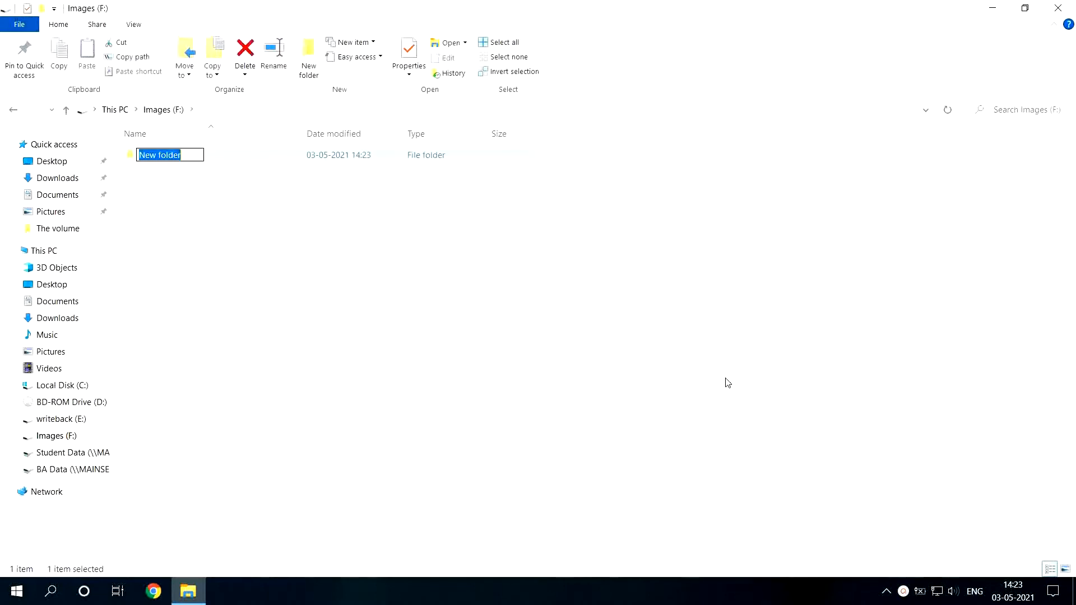
type("Ima")
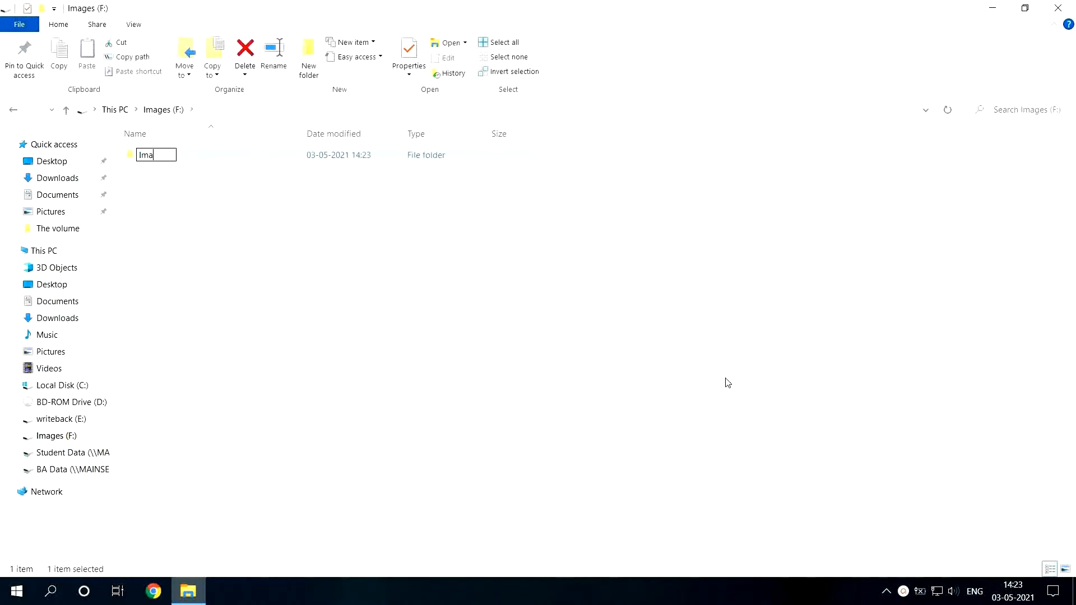
type("ges")
key("Return")
Open the network sharing options for the Images folder and add Everyone to the people it is shared with
right_click(380, 164)
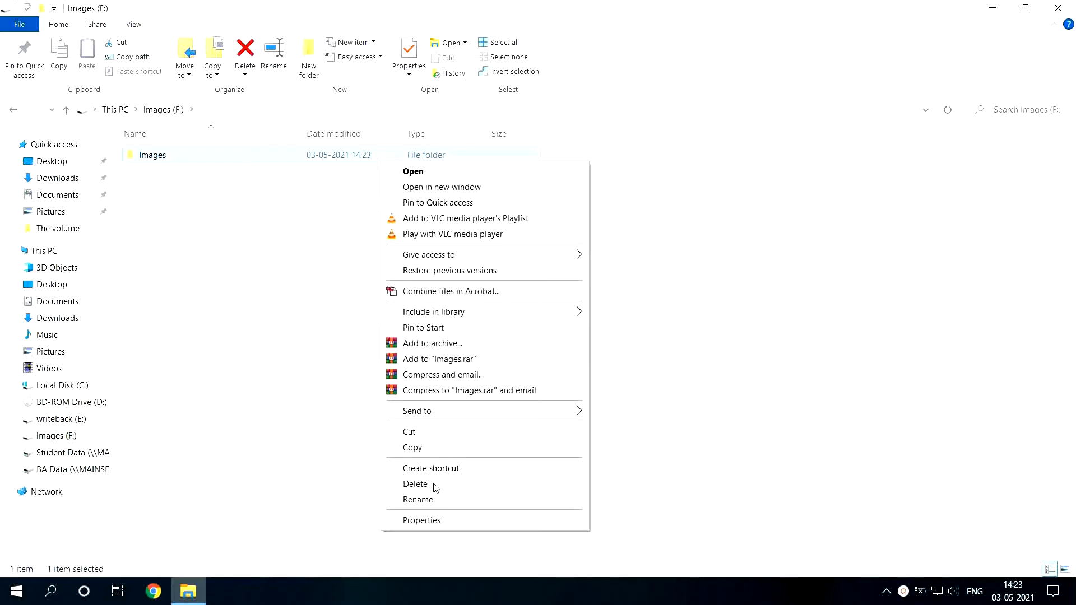
left_click(449, 520)
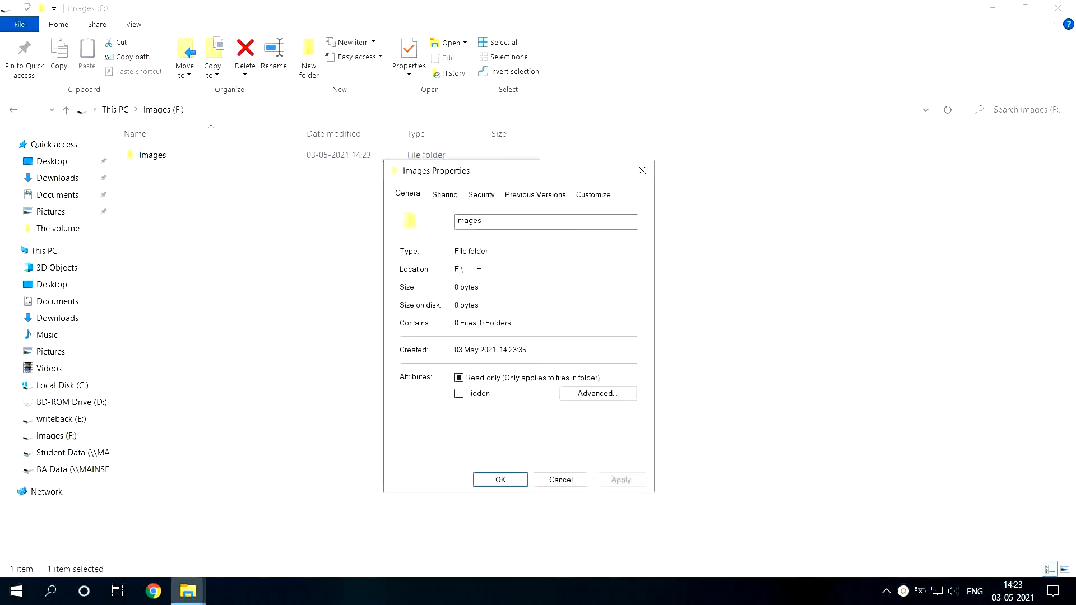
left_click(445, 194)
left_click(451, 287)
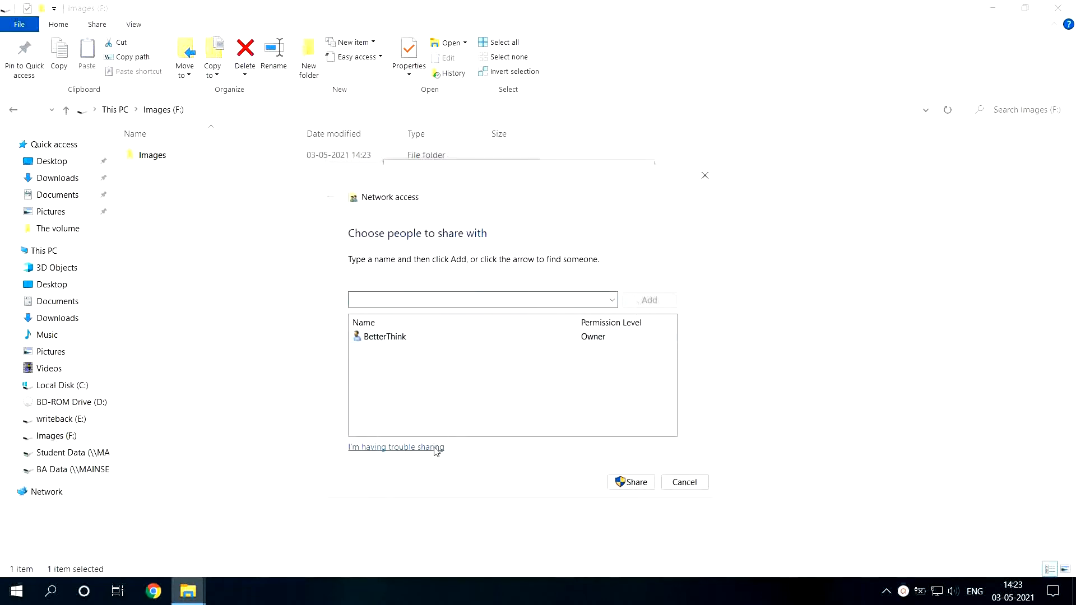
left_click(614, 300)
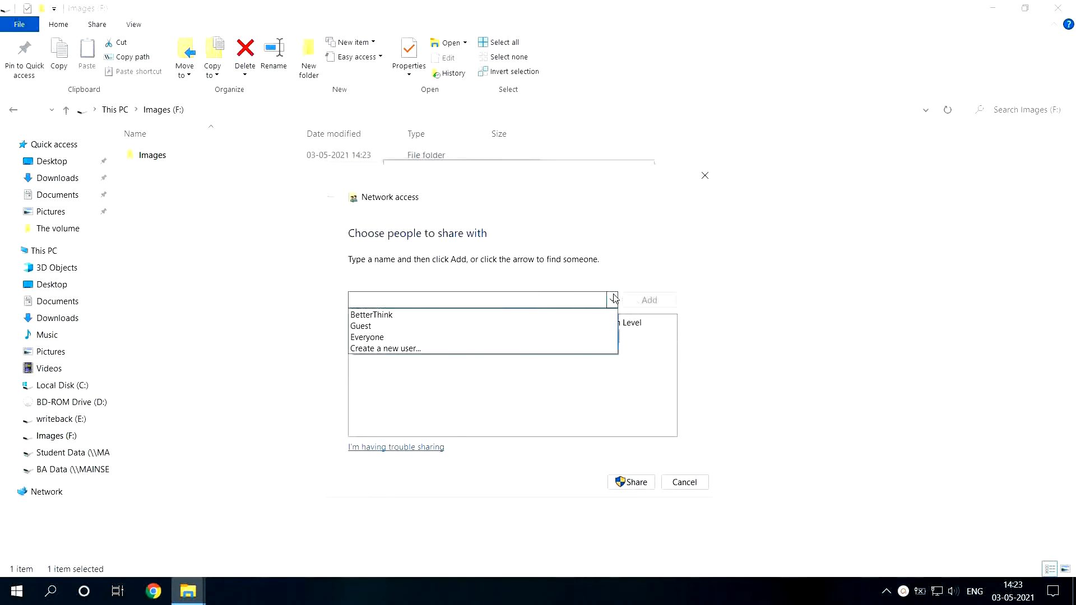
left_click(555, 337)
left_click(643, 307)
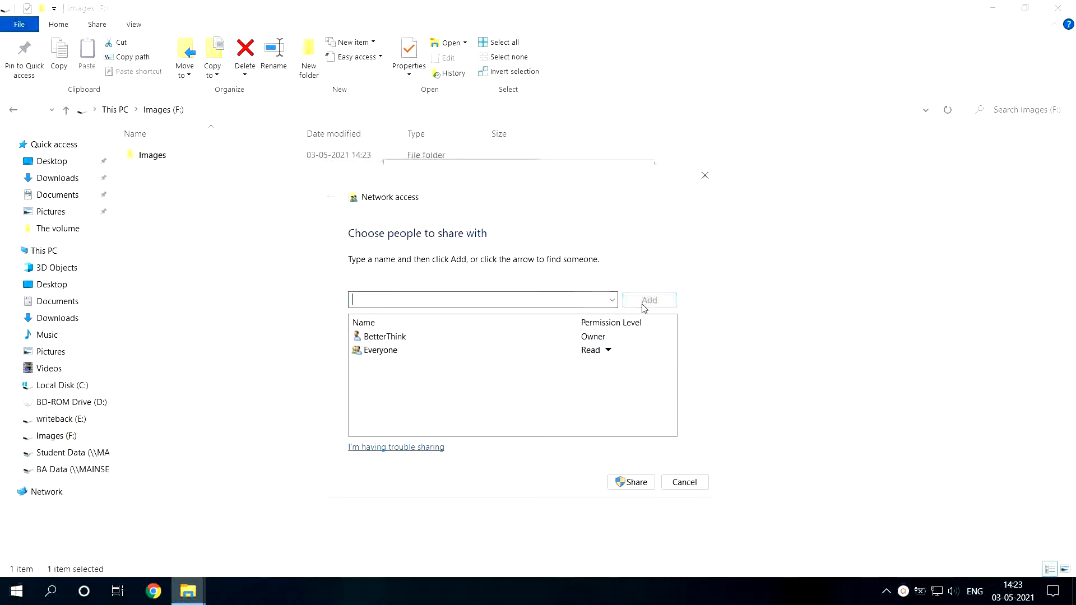
Give Everyone Read/Write permission on the Images folder and share it
left_click(608, 350)
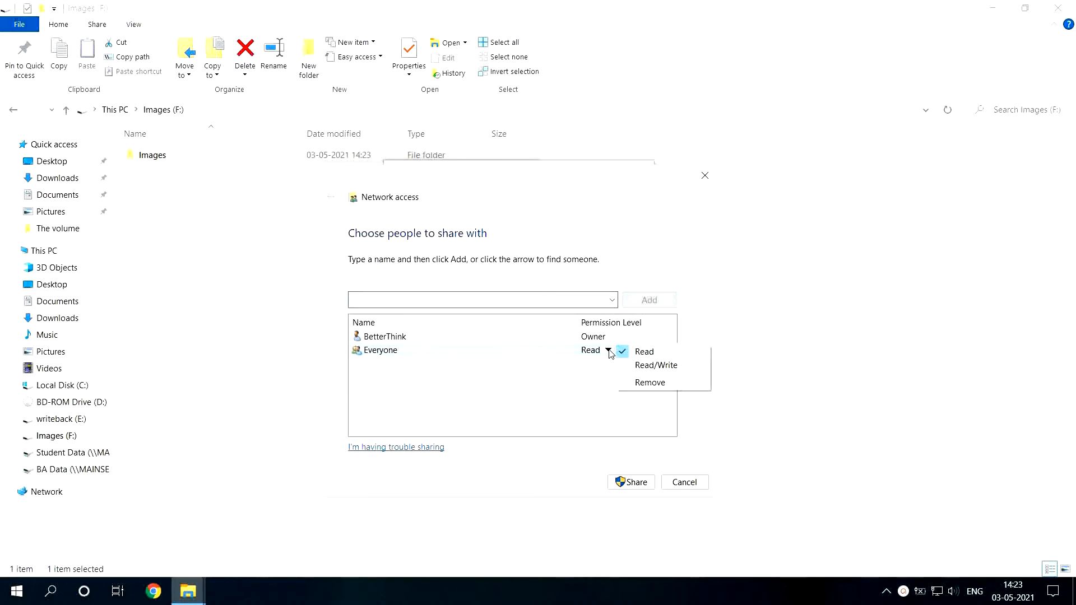
left_click(640, 367)
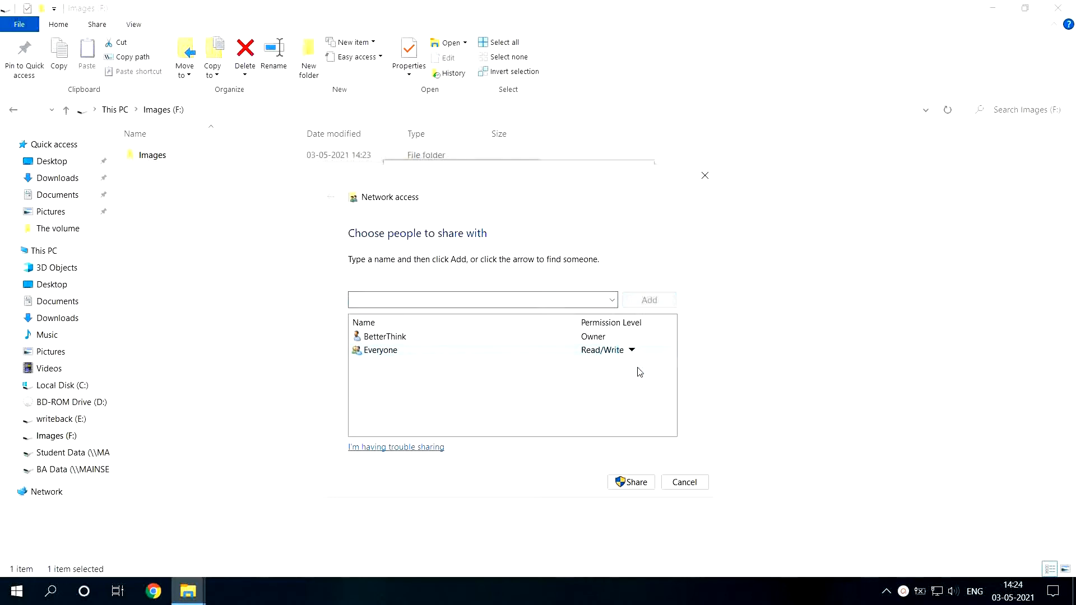
left_click(629, 483)
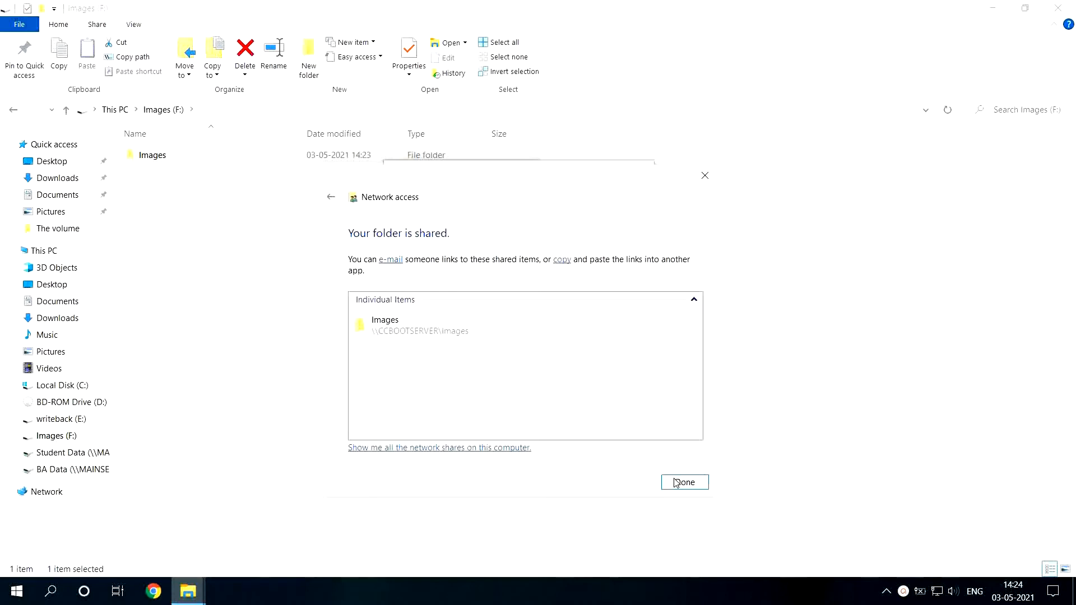
Finish sharing the Images folder, open it to check its contents, and close the file window
left_click(677, 483)
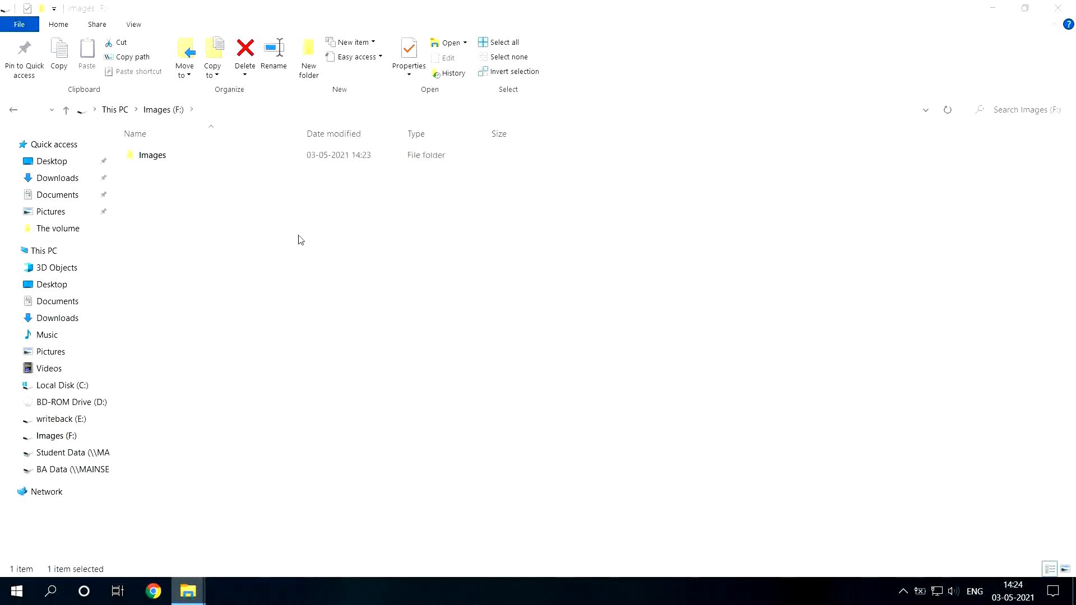
double_click(385, 156)
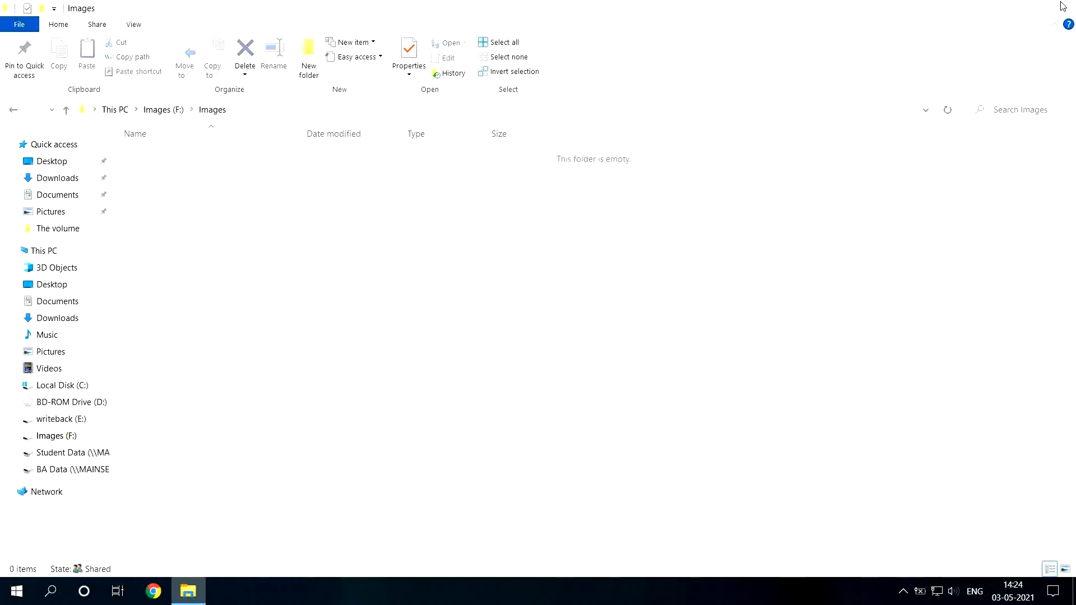
left_click(1061, 7)
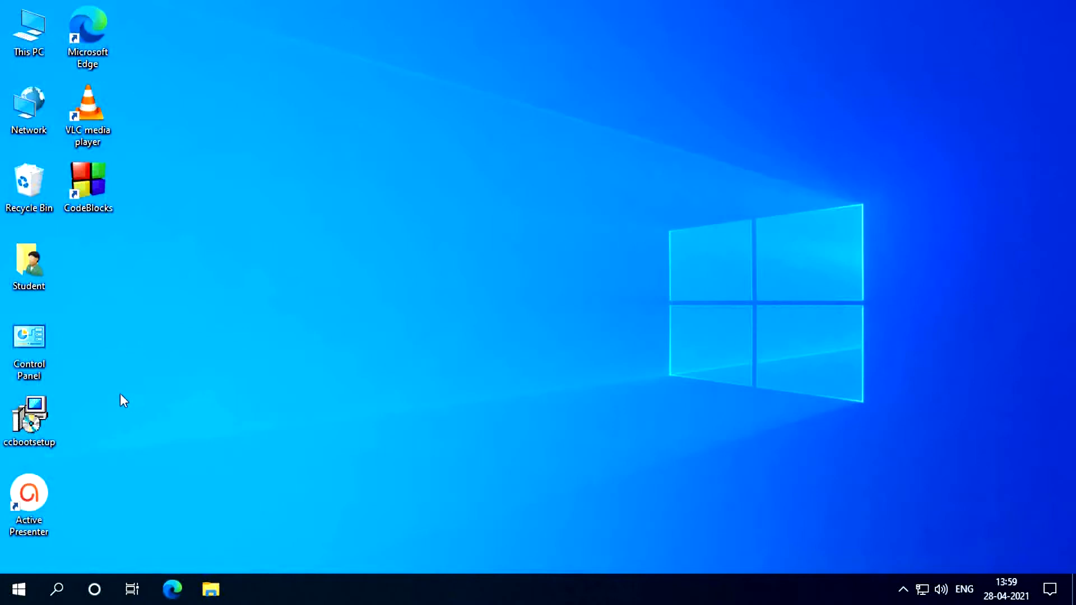
Open the advanced system settings from the properties of This PC on the client
right_click(23, 44)
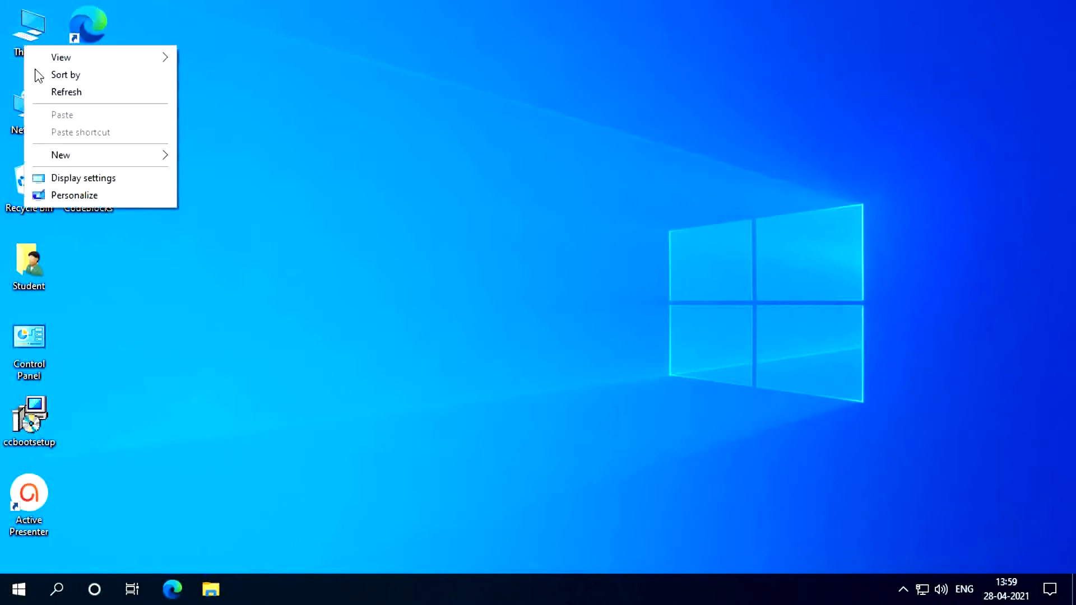
left_click(29, 32)
right_click(29, 33)
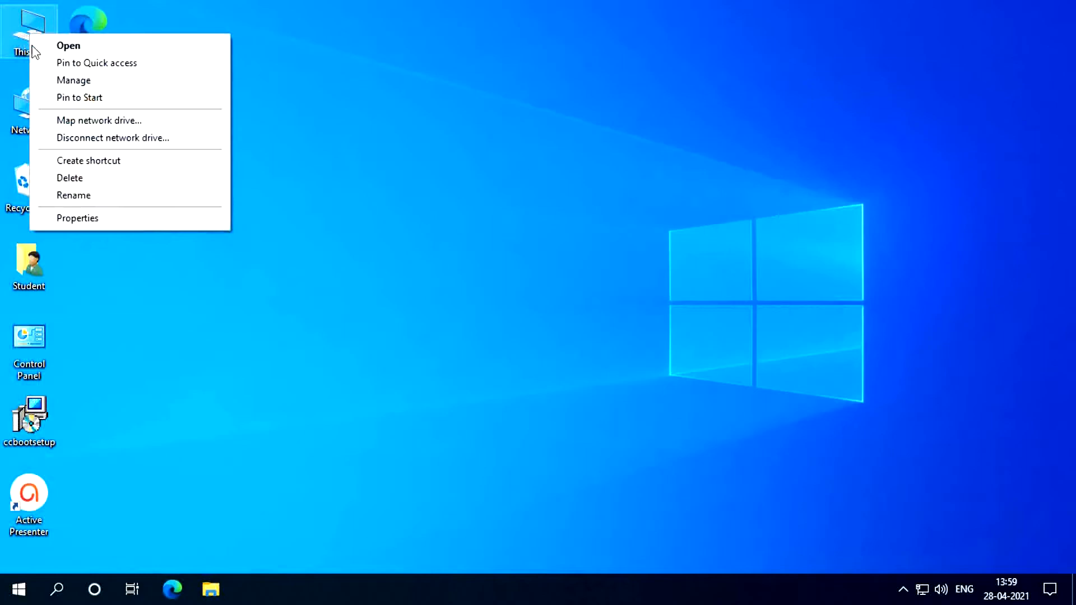
left_click(74, 218)
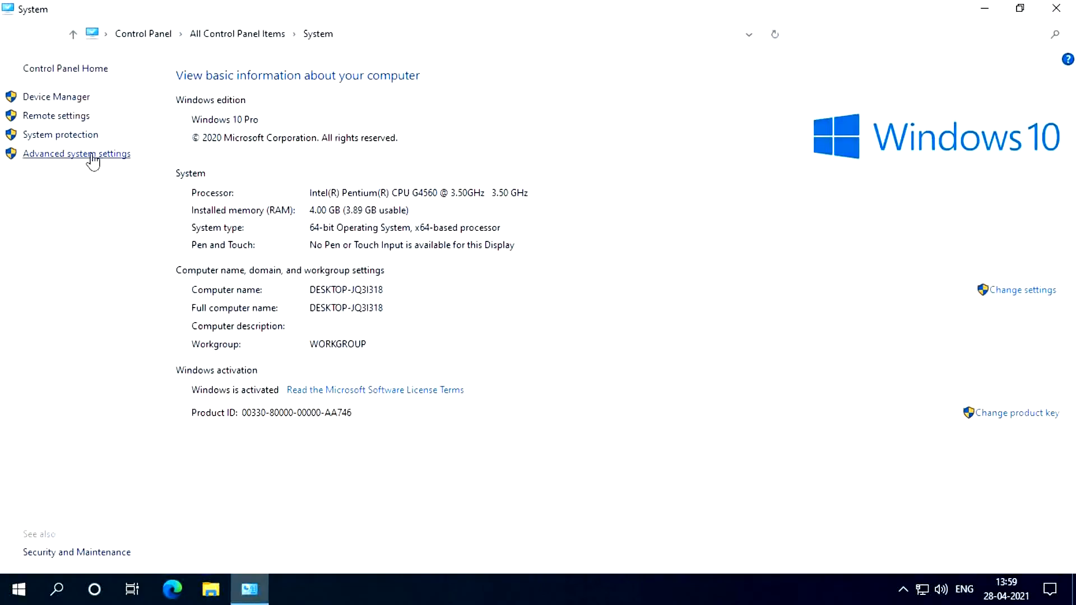
left_click(90, 156)
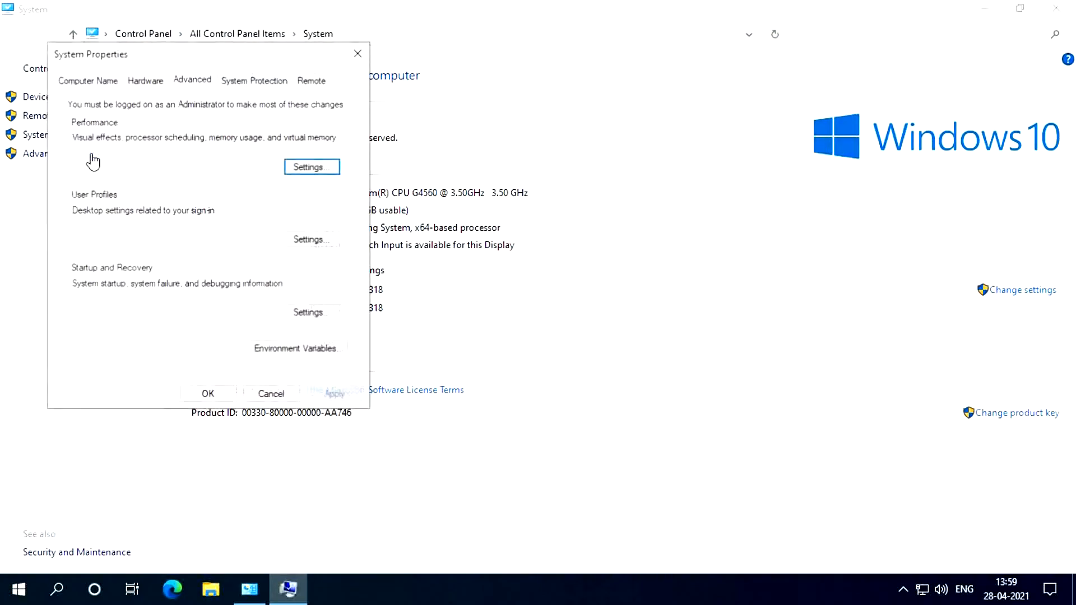
Review the virtual memory paging file settings for drive C:, accept the dialogs and close the system window
left_click(310, 175)
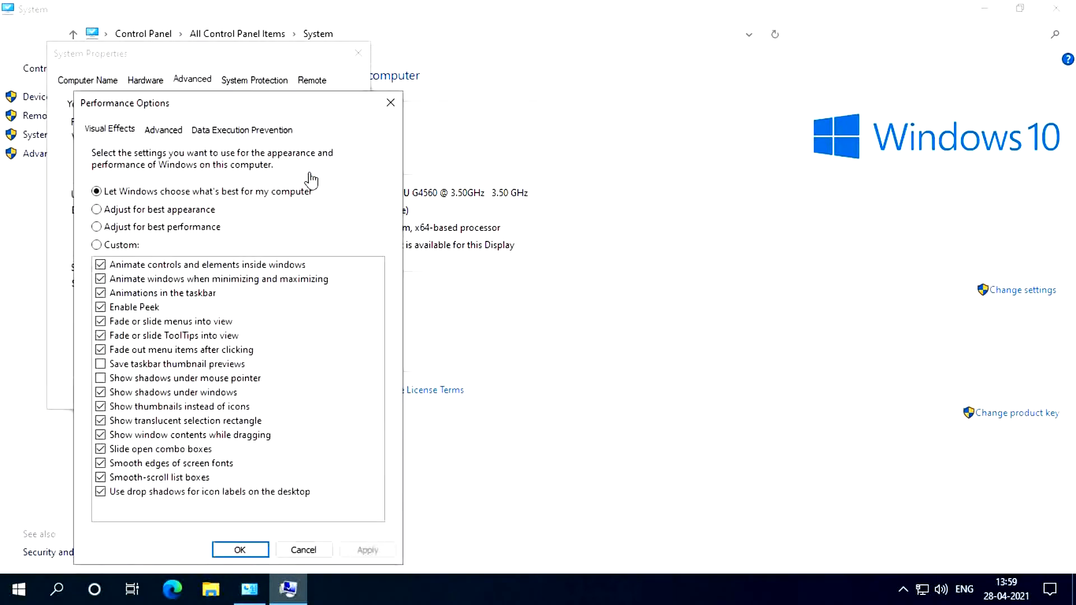
left_click(170, 133)
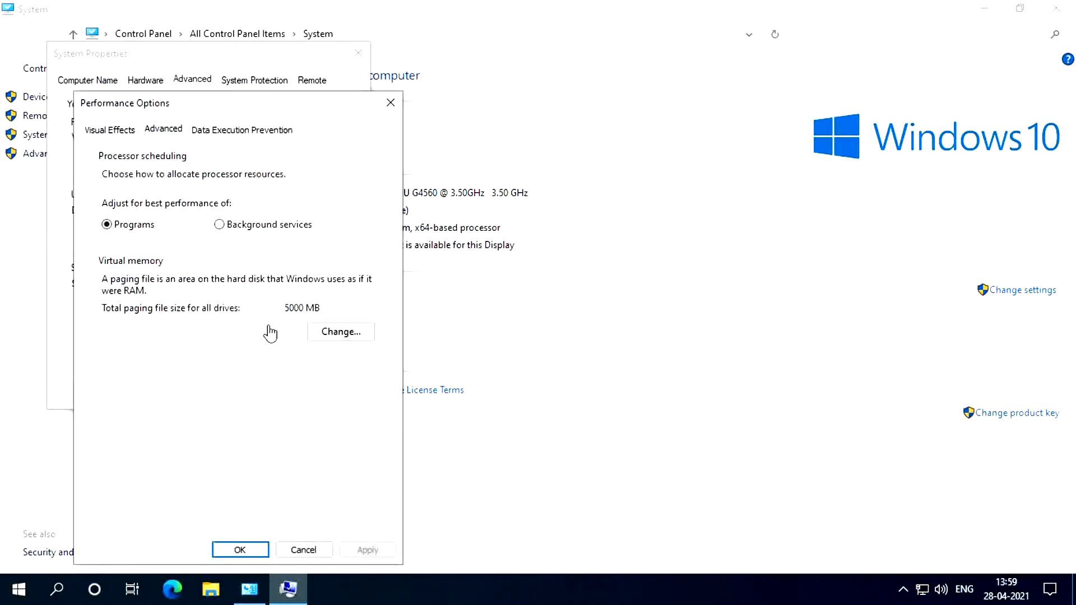
left_click(337, 334)
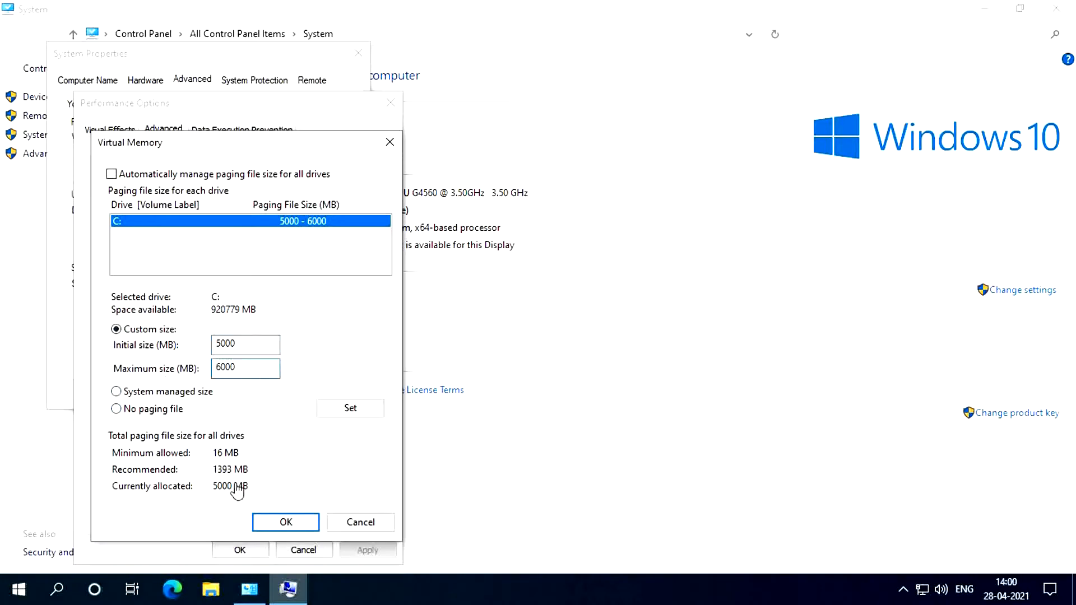
left_click(278, 525)
left_click(238, 551)
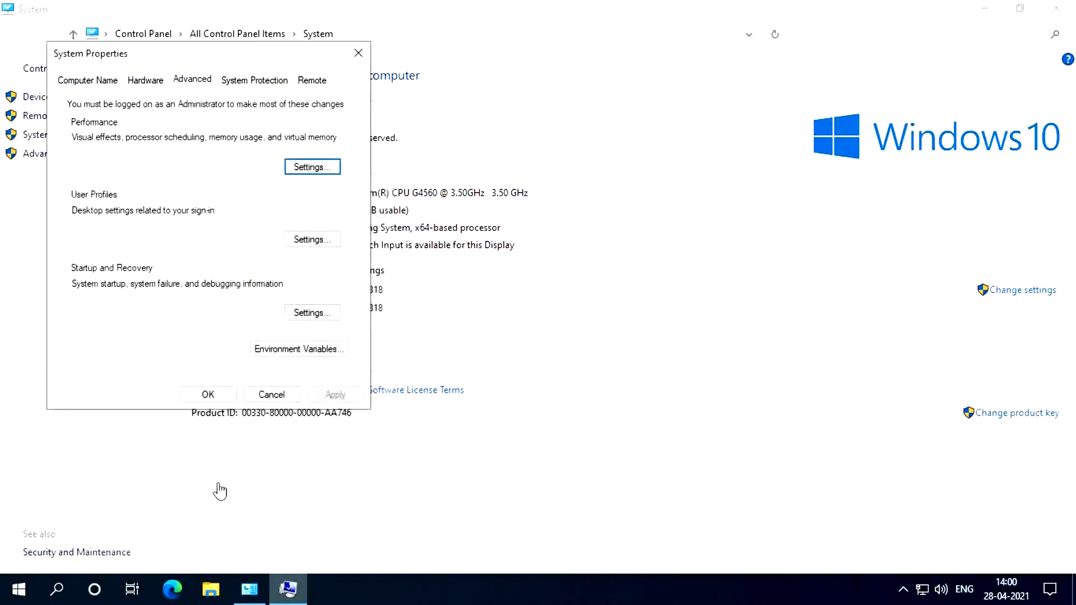
left_click(207, 394)
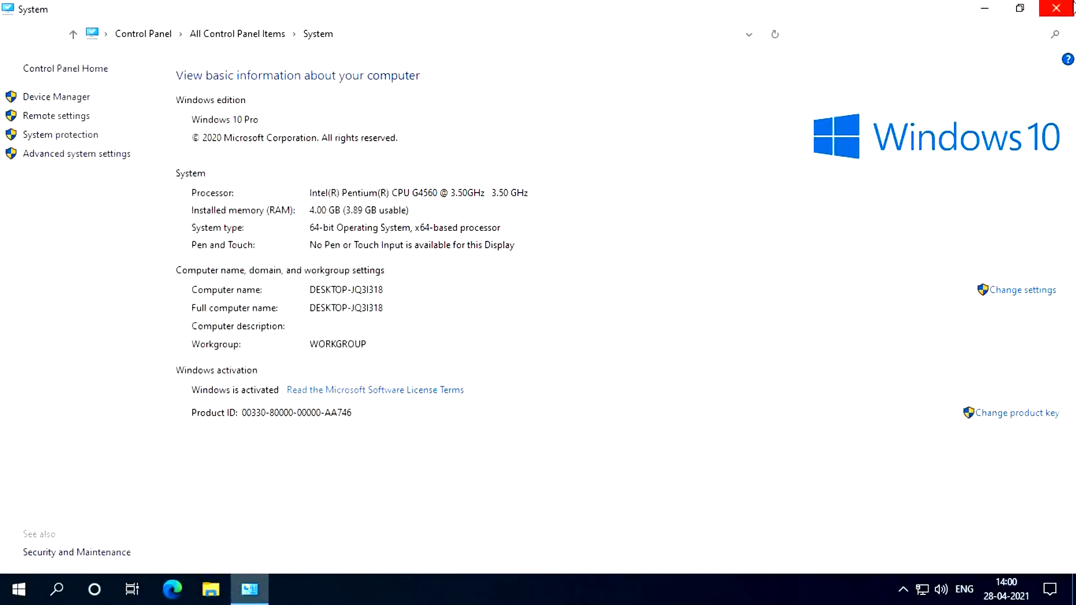
left_click(1065, 11)
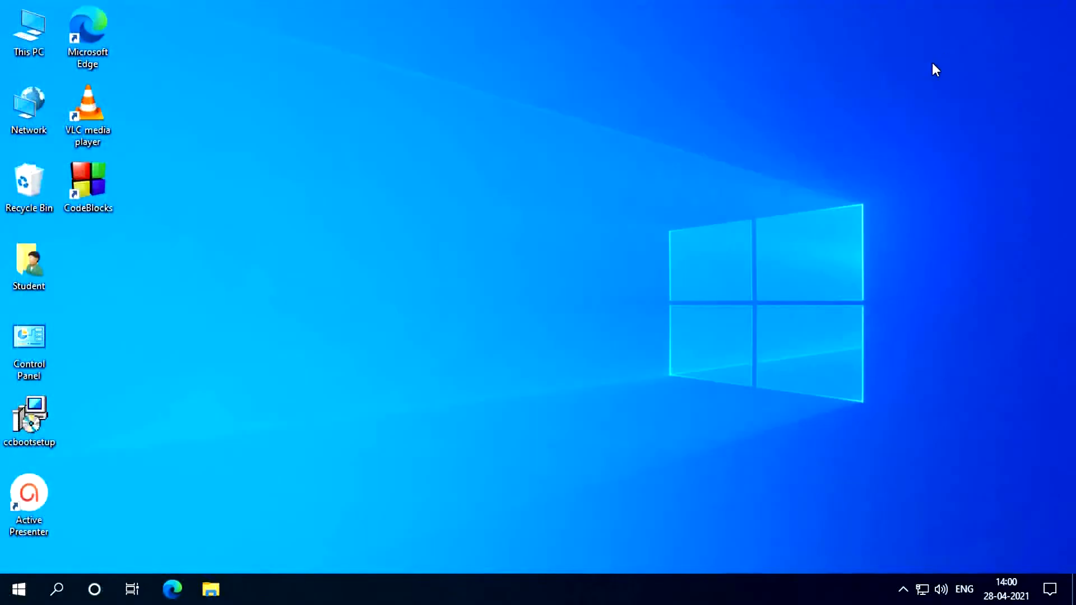
Launch CCBootClient and start a manual image upload
left_click(58, 590)
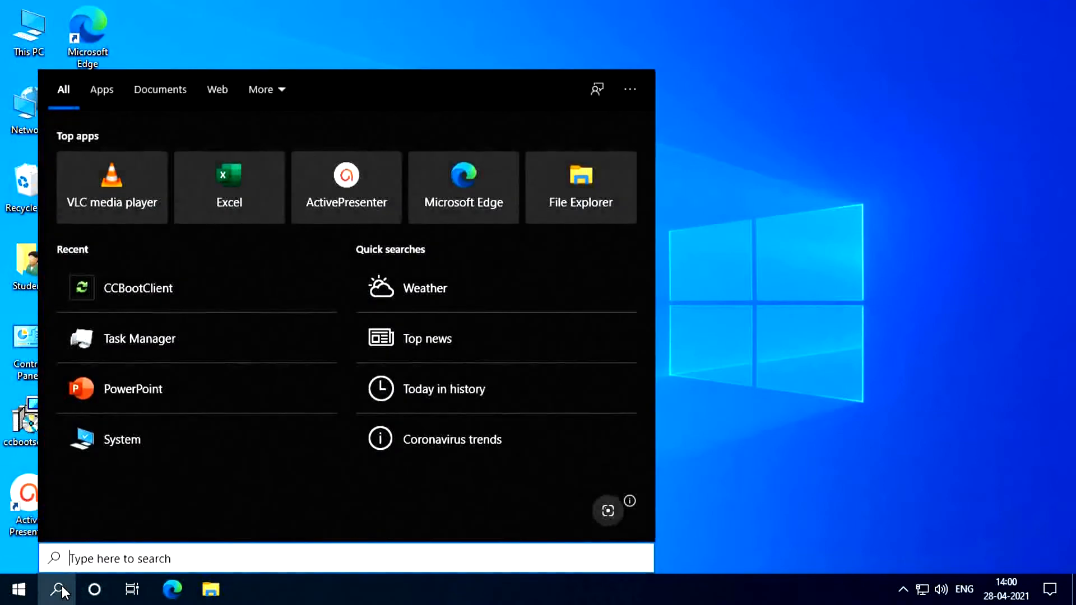
left_click(136, 302)
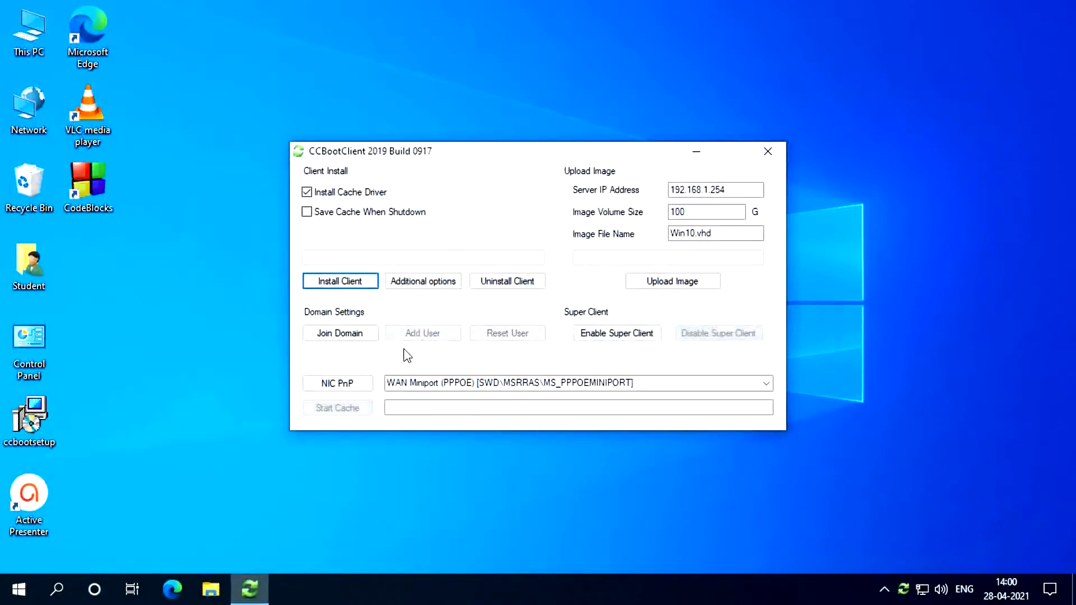
left_click(660, 285)
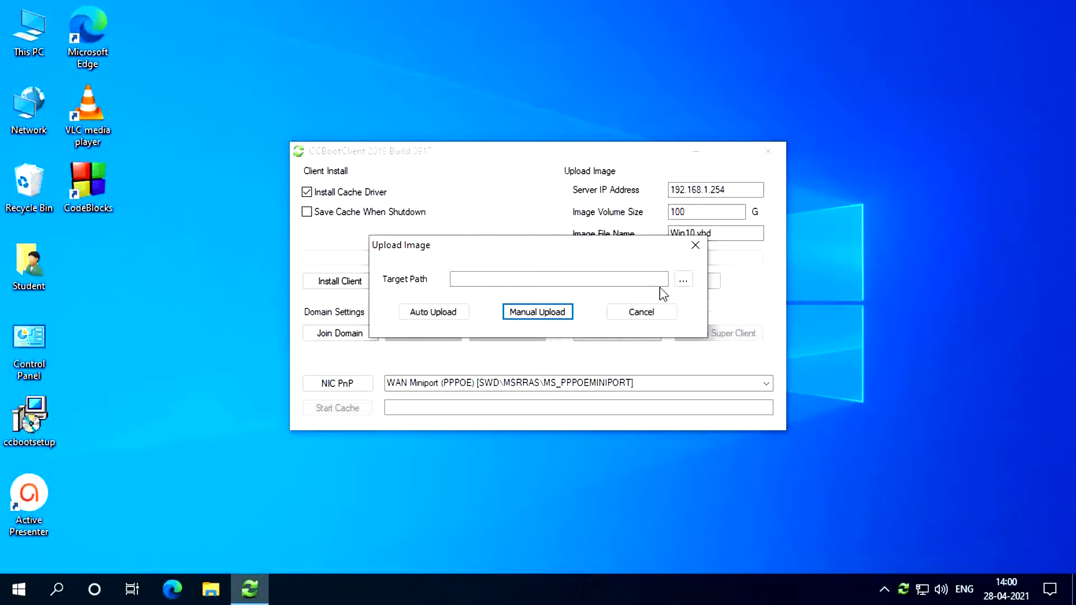
left_click(550, 313)
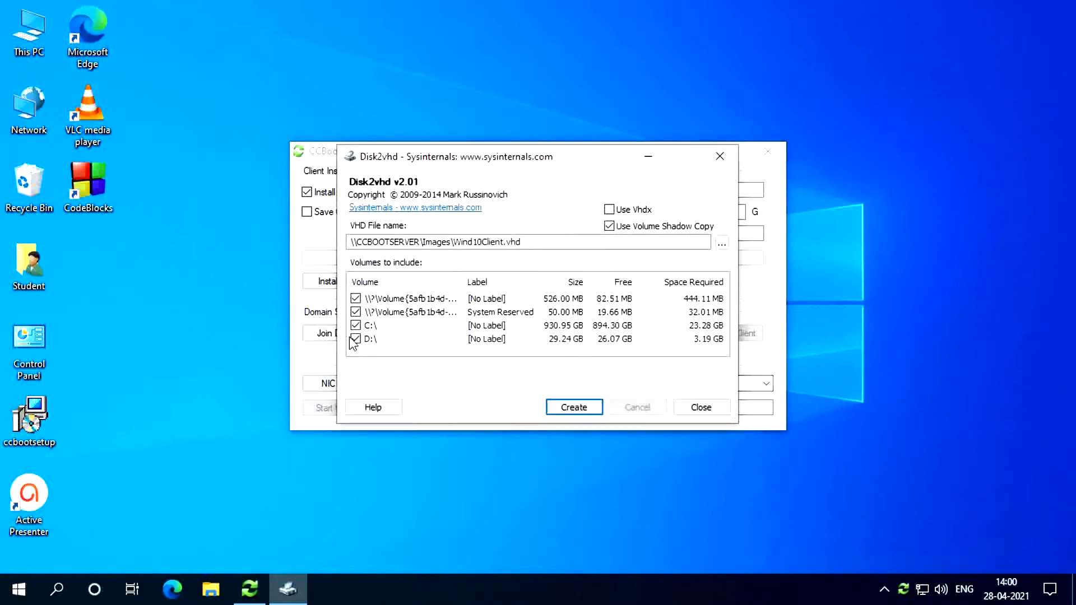
Exclude the D: volume from the disk image, leaving the two system volumes and C: included
left_click(353, 339)
left_click(499, 303)
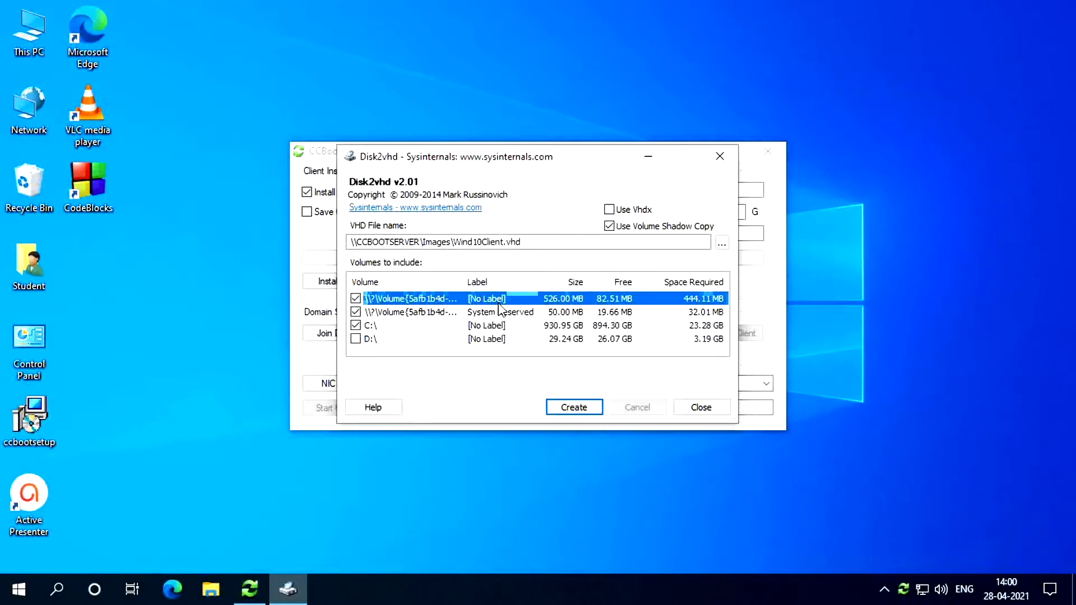
left_click(502, 313)
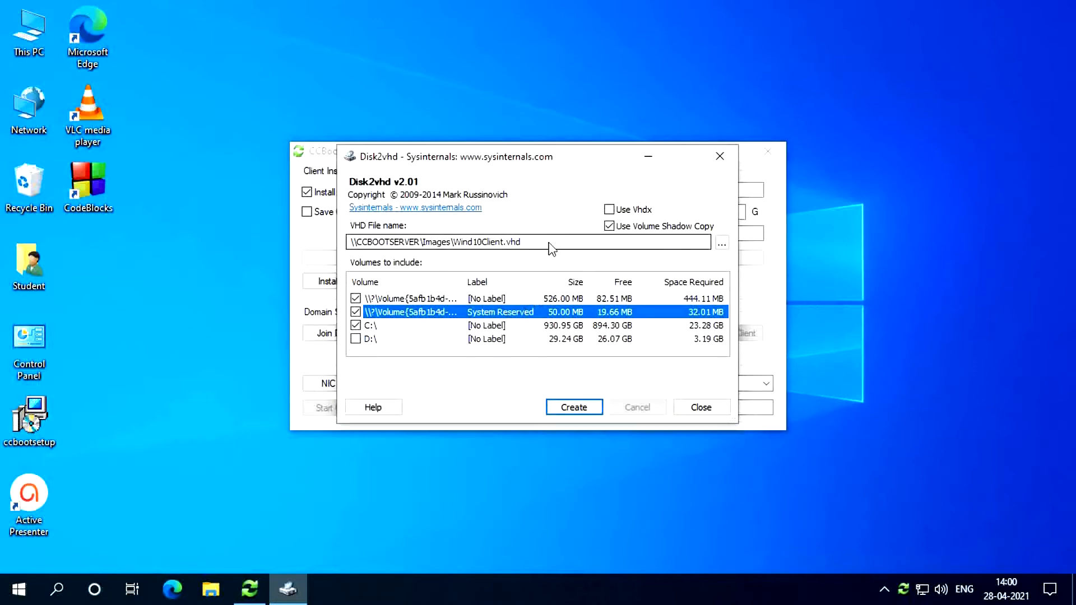
Select Wind10Client in the CCBOOTSERVER Images share as the output VHD and create the image, overwriting the existing file
left_click(721, 244)
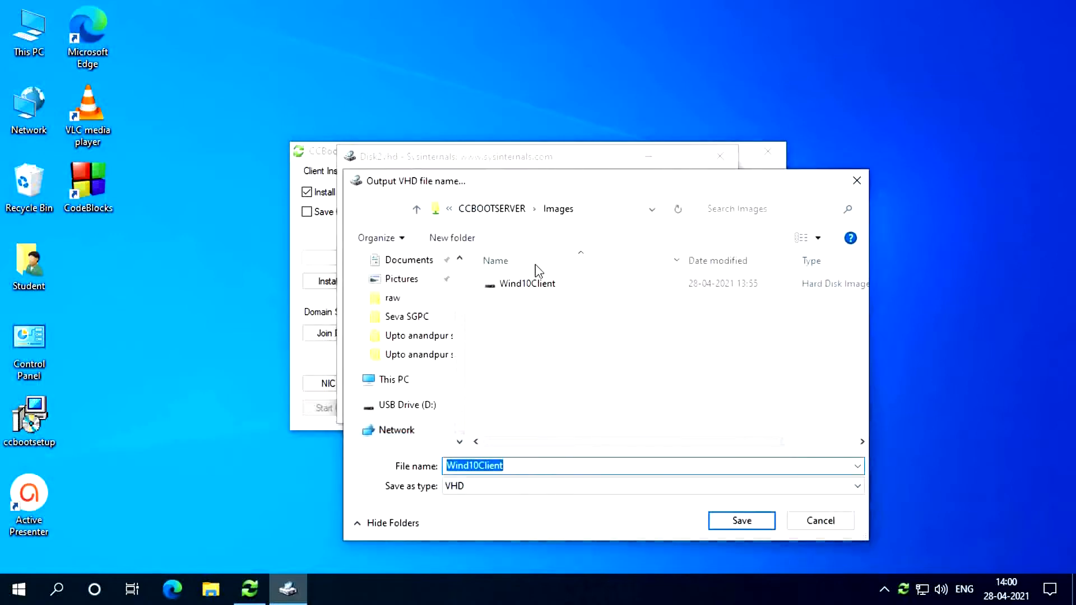
left_click(537, 283)
left_click(730, 520)
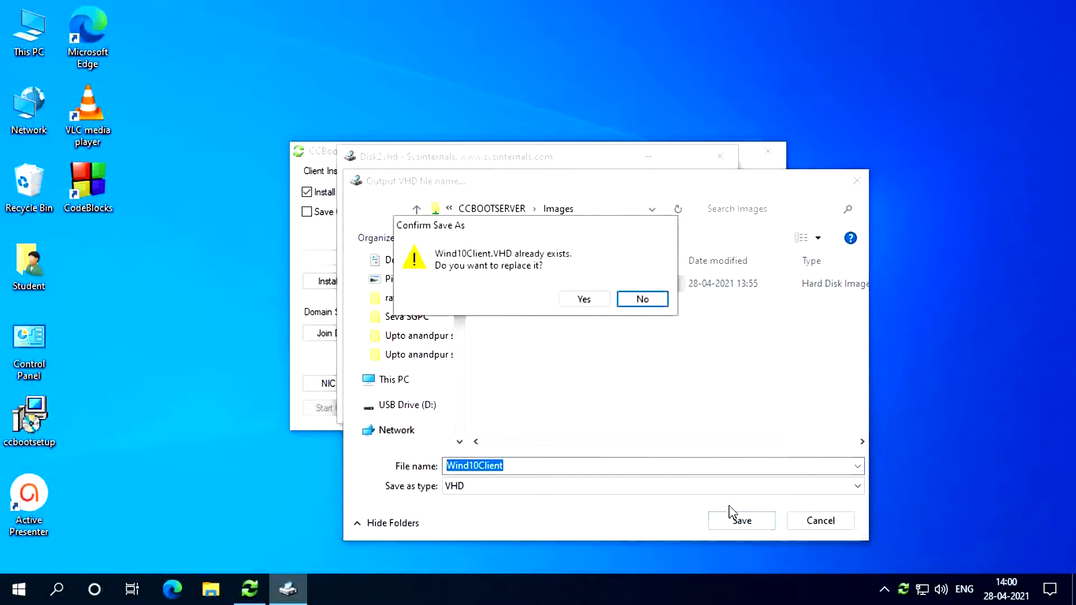
left_click(587, 306)
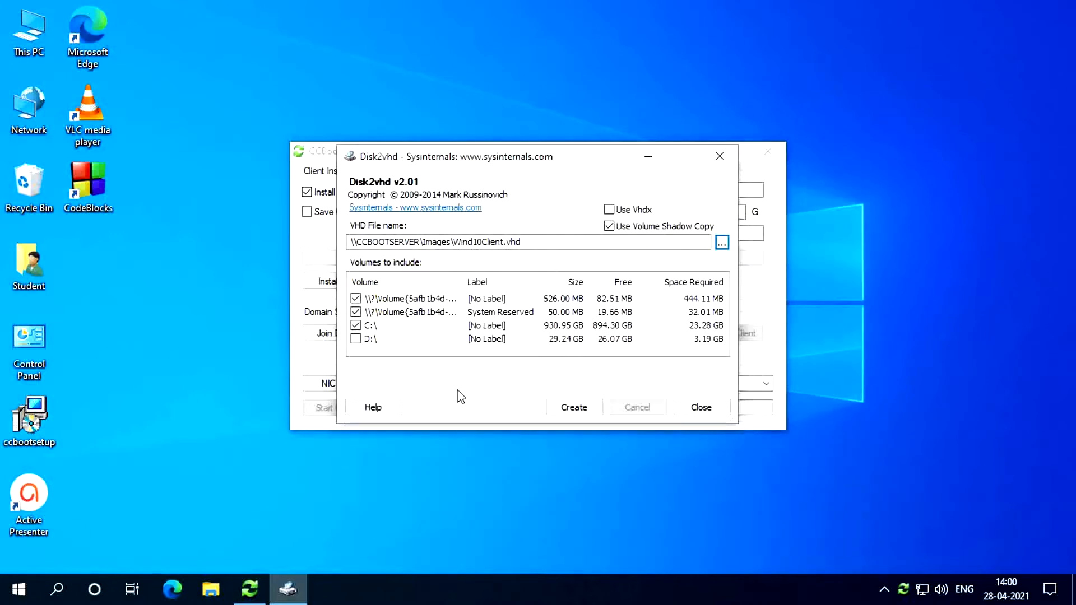
left_click(572, 408)
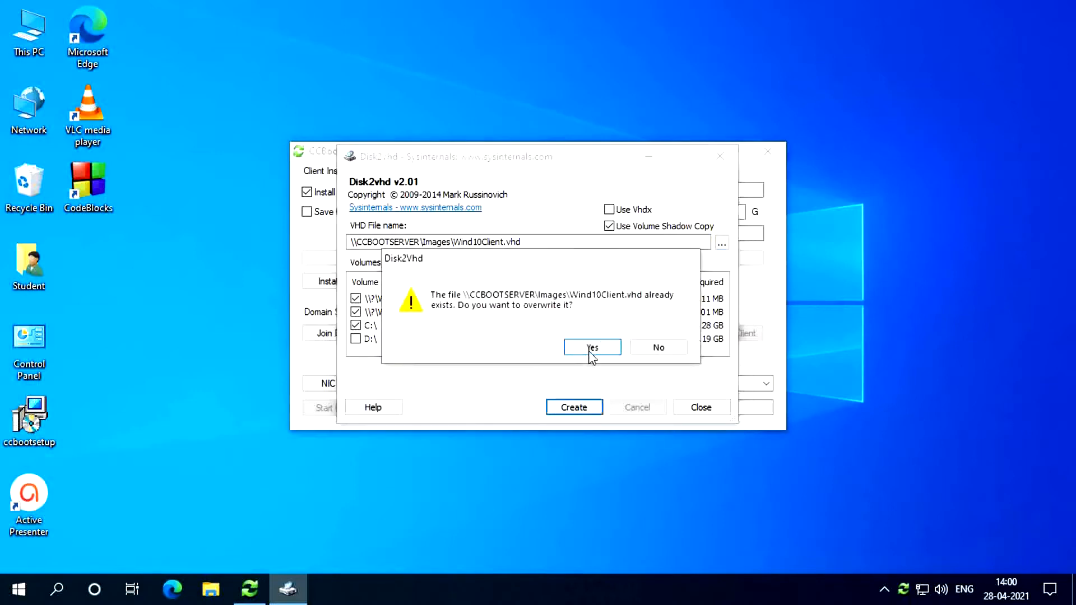
left_click(590, 352)
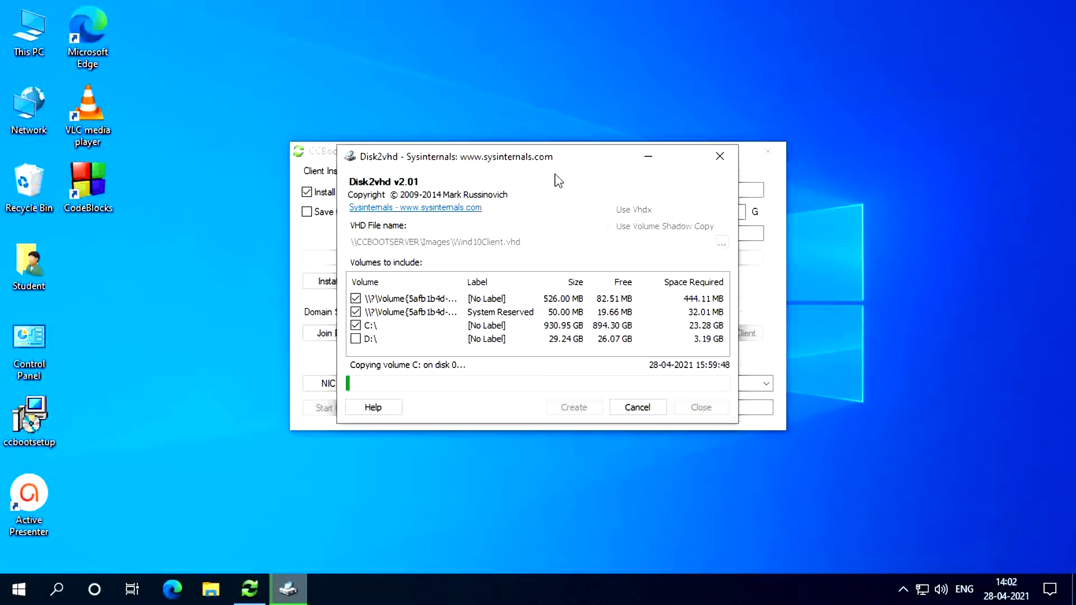
Move the Disk2vhd window aside, view CCBootClient's additional options without changing them, and reposition the CCBootClient window
left_click_drag(553, 165, 774, 139)
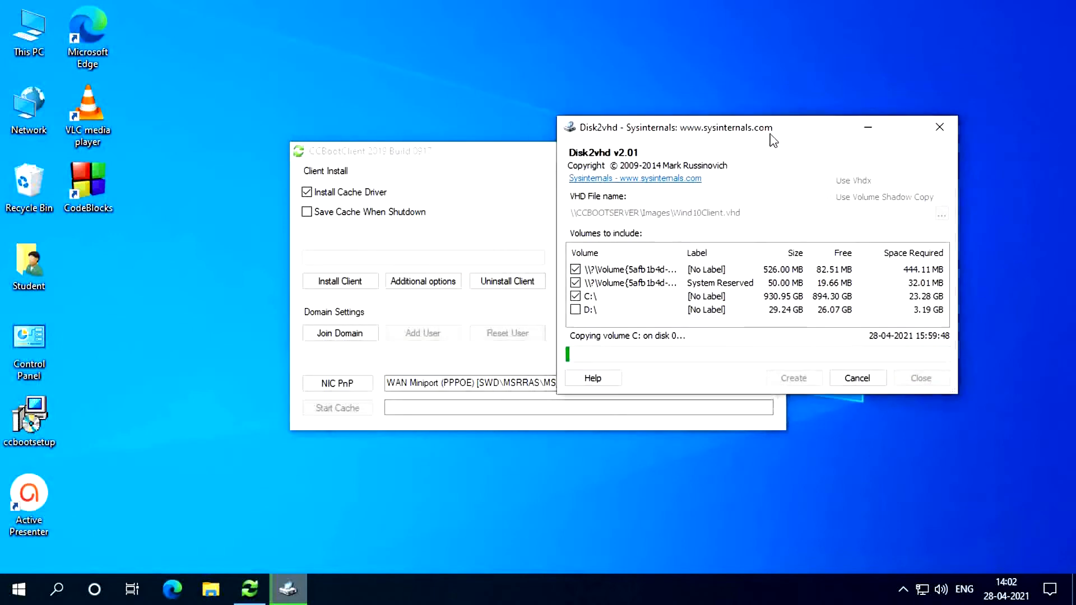
left_click(432, 283)
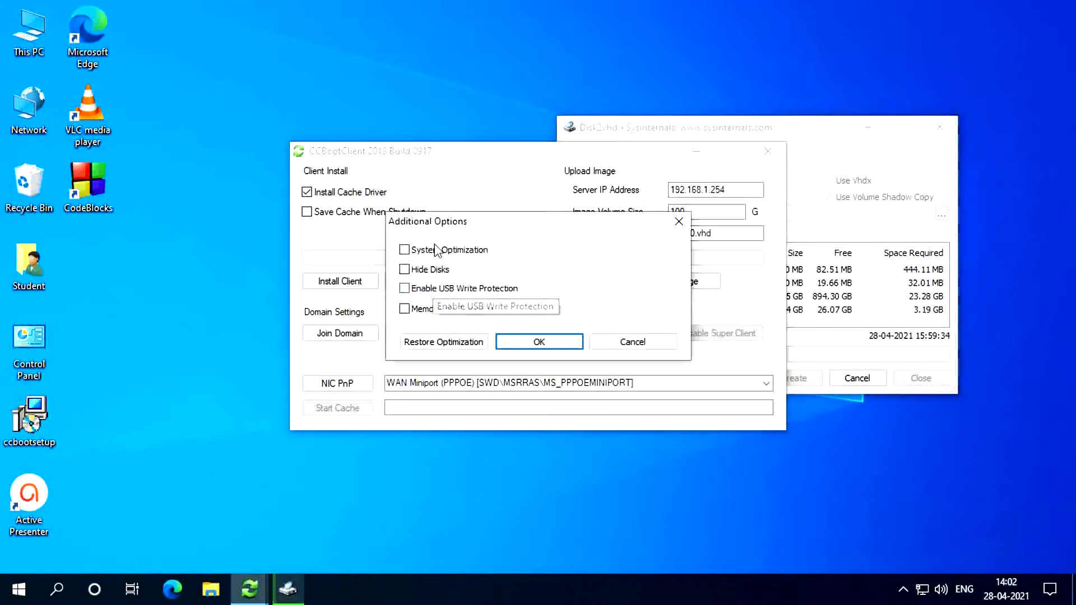
left_click(610, 338)
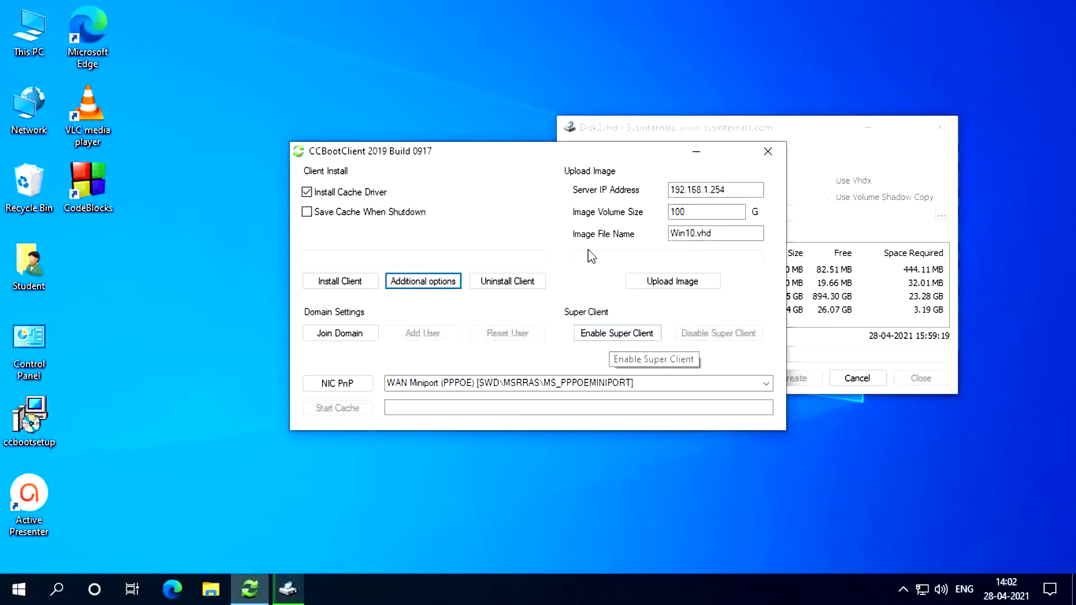
left_click_drag(601, 161, 364, 123)
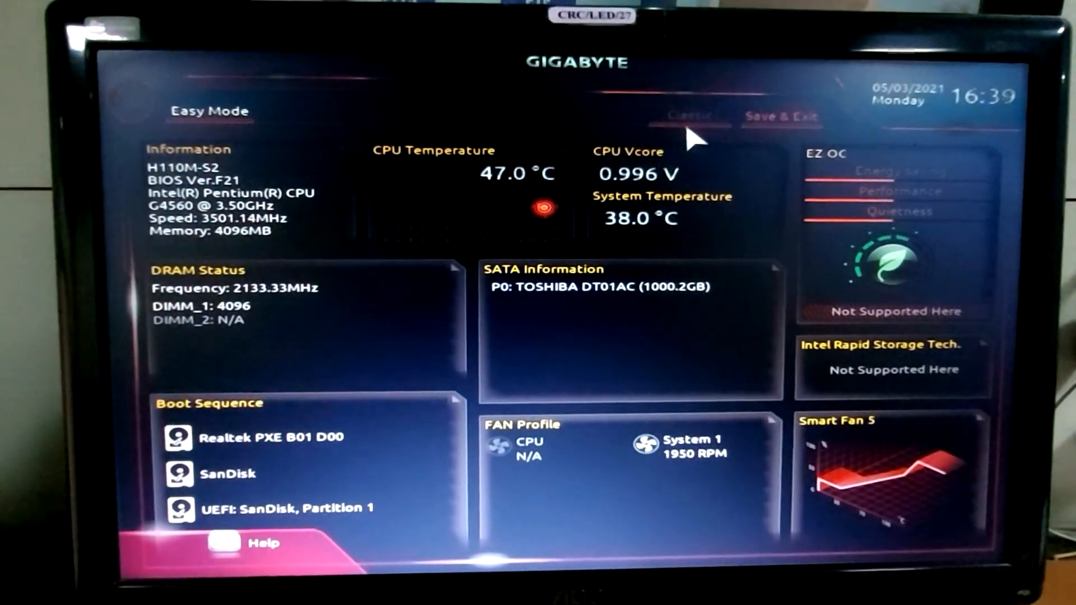
Switch the client's BIOS setup to Classic mode and open the boot configuration settings
left_click(693, 126)
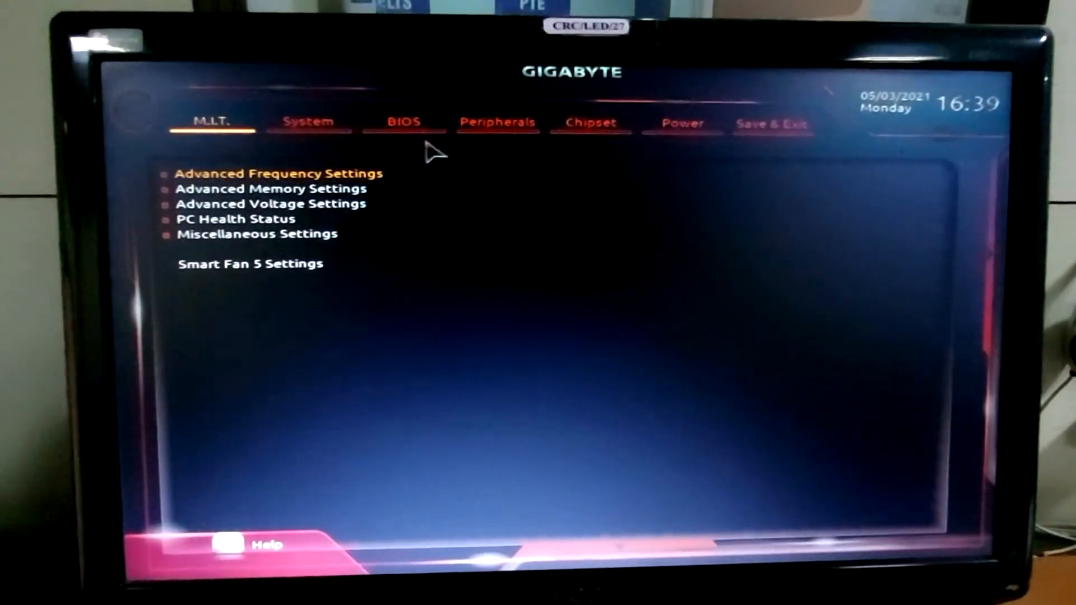
left_click(414, 124)
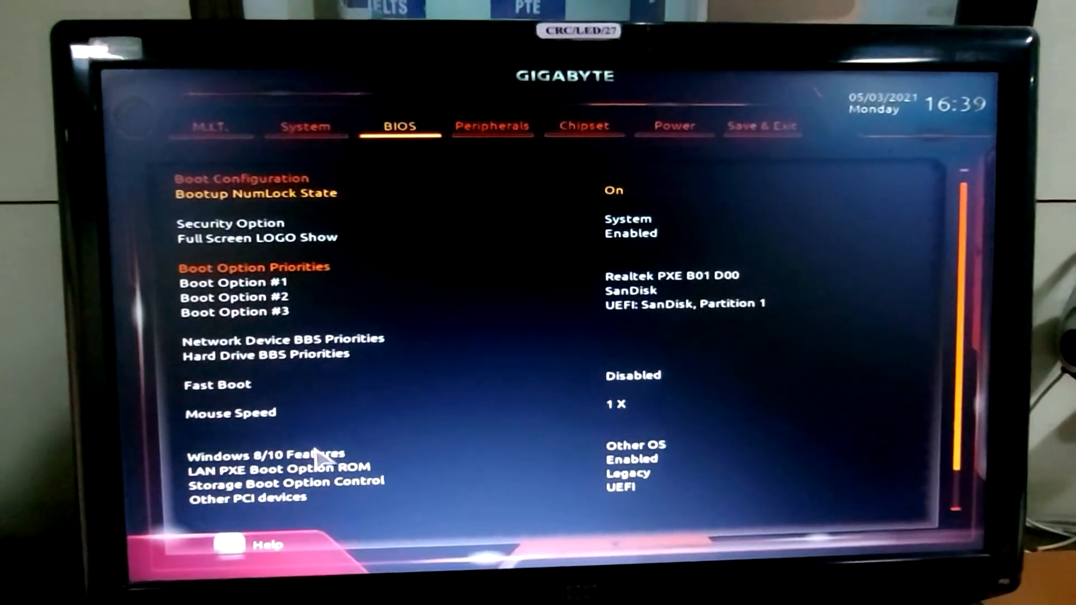